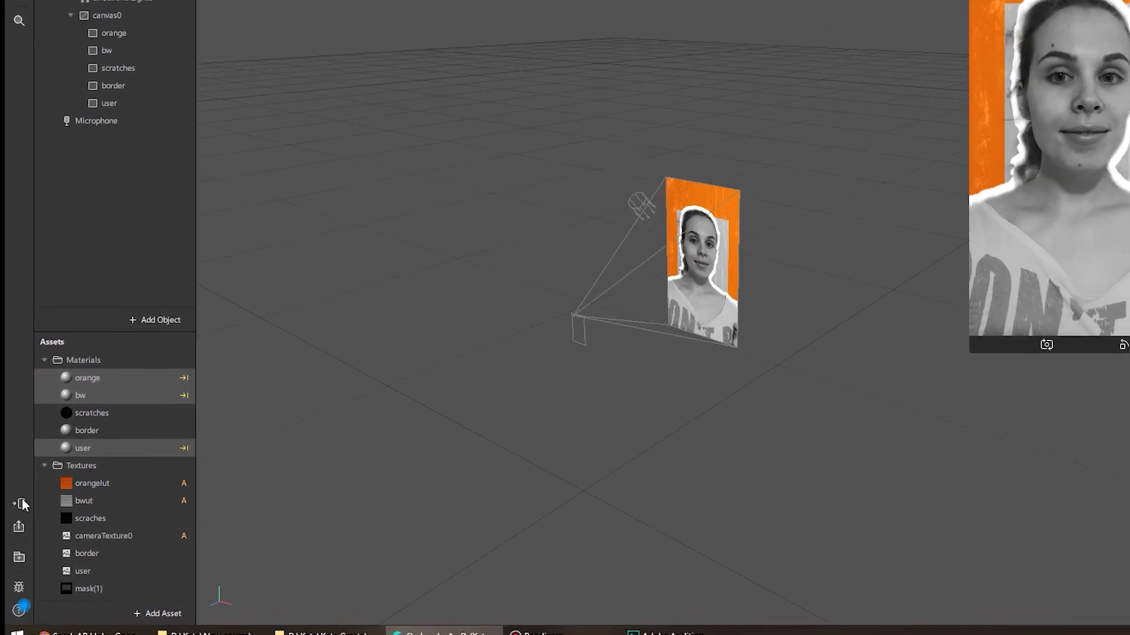
Step: Open the Upload Effect dialog and check per-device sizes: 202.41 kB iOS, 175.85 kB Android
click(19, 527)
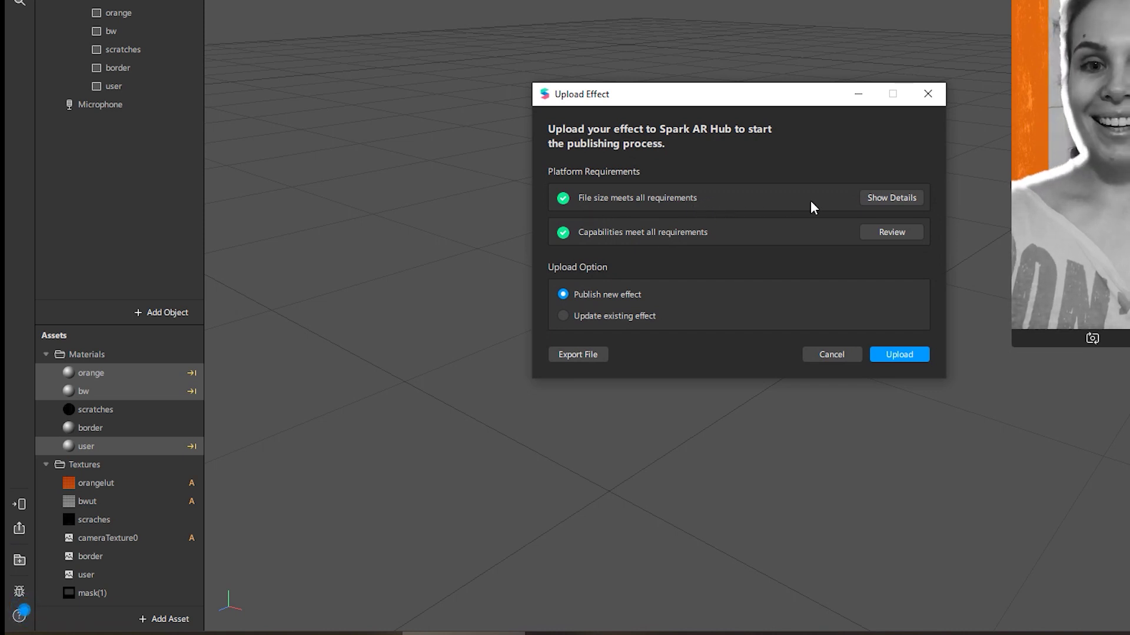
click(870, 198)
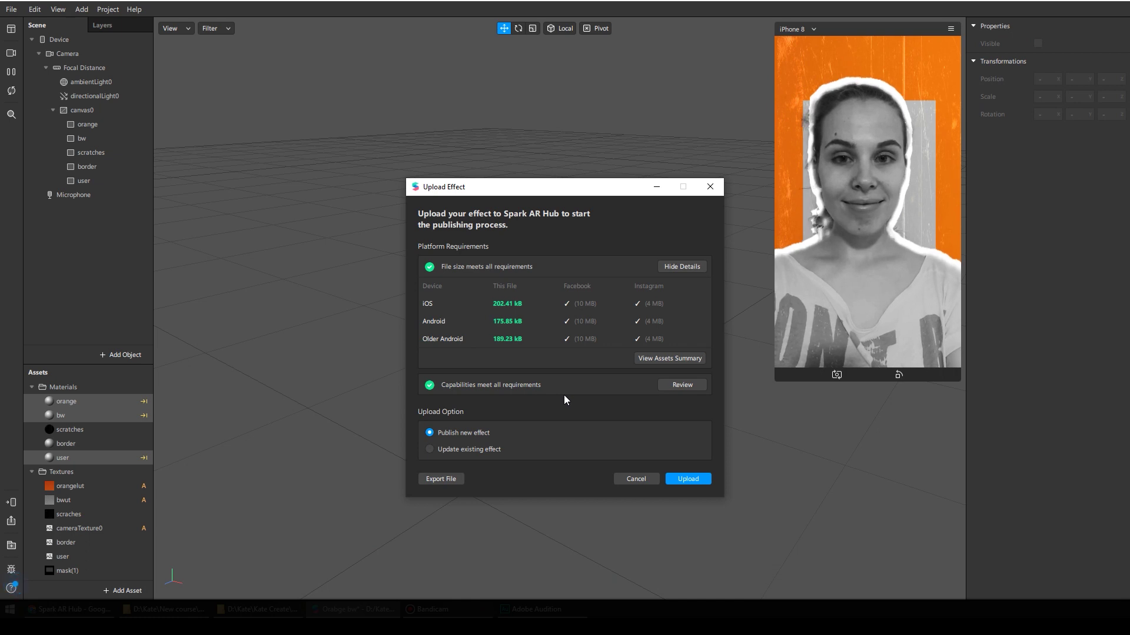
Step: Export Orabge bw.arexport and view it beside Orabge bw.arproj in the Orabge bw folder
click(454, 486)
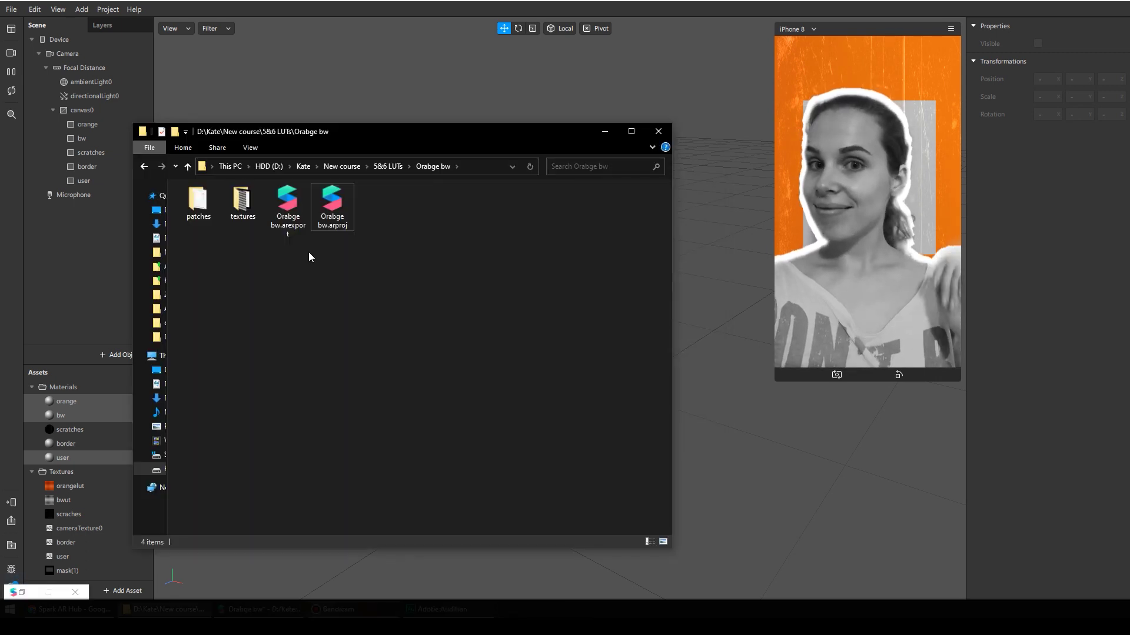
click(288, 229)
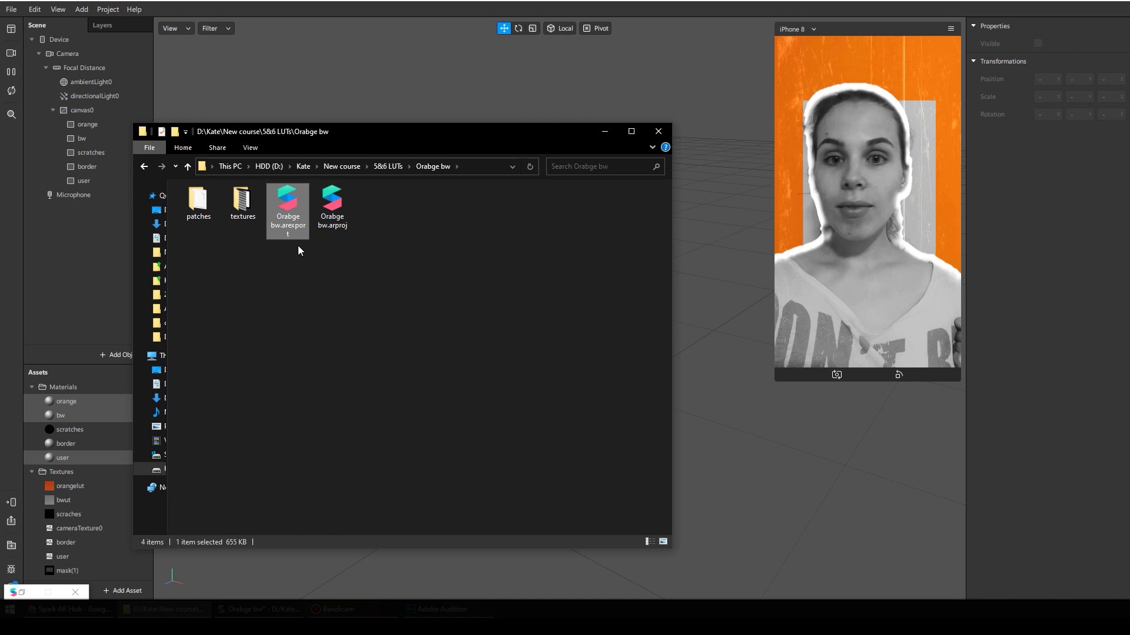
key(alt)
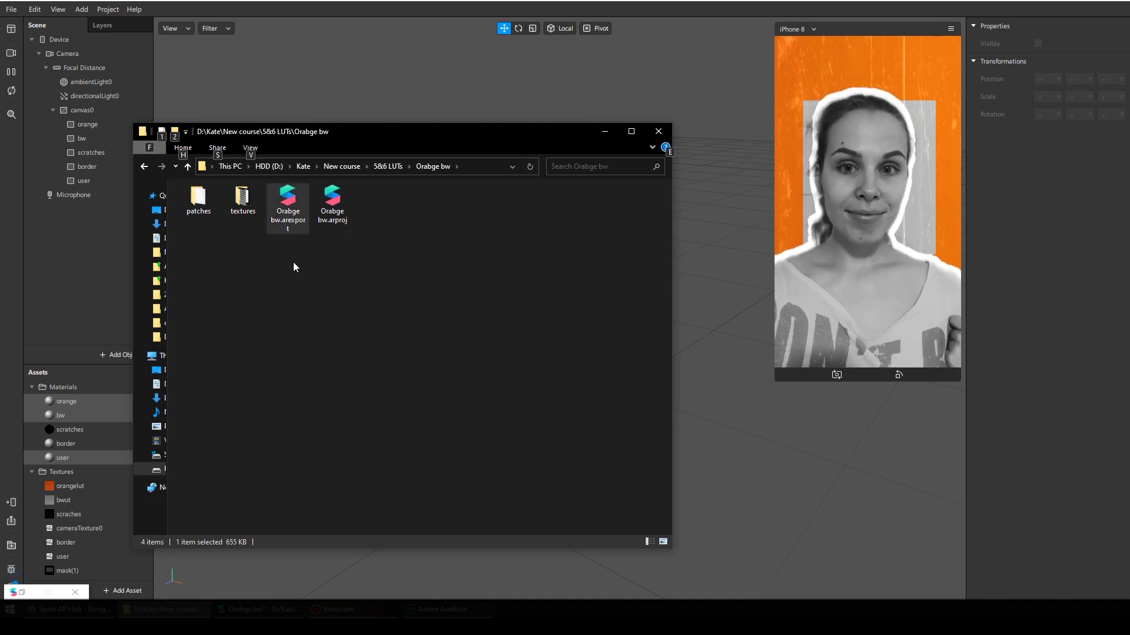
scroll(295, 267, down, 1)
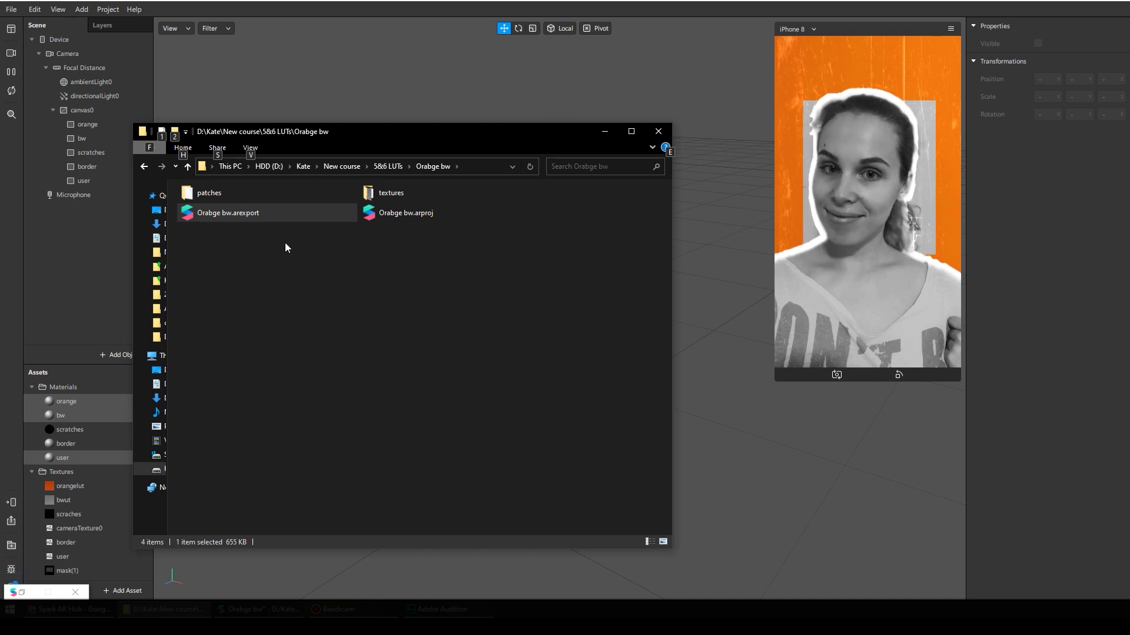
click(435, 218)
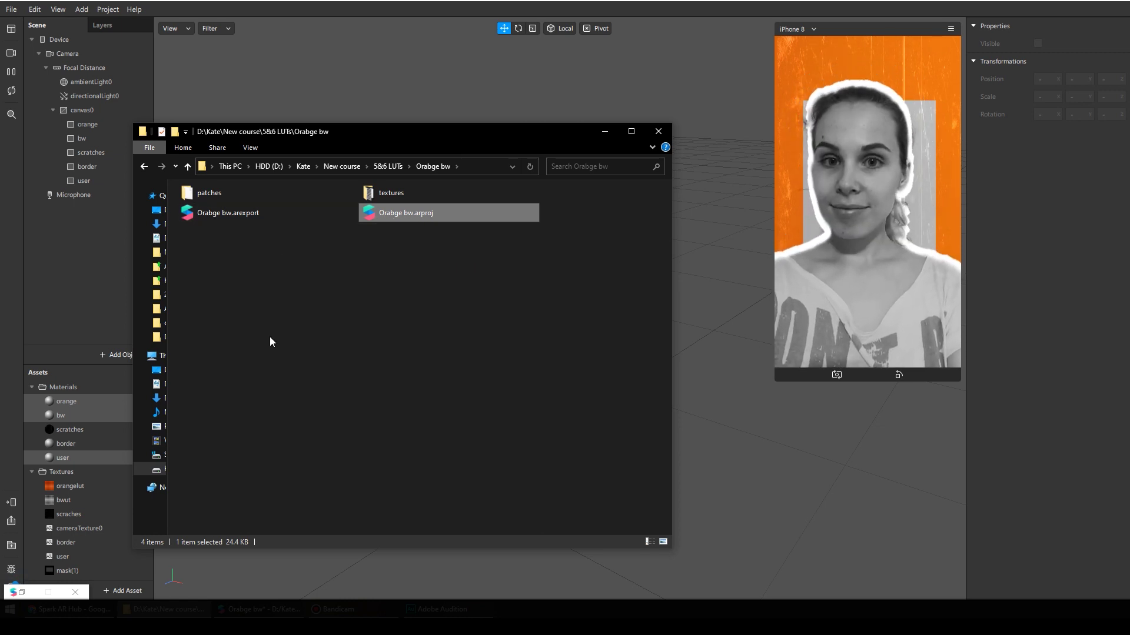
Step: Switch to the Spark AR Hub Home dashboard in Chrome
key(alt+Tab)
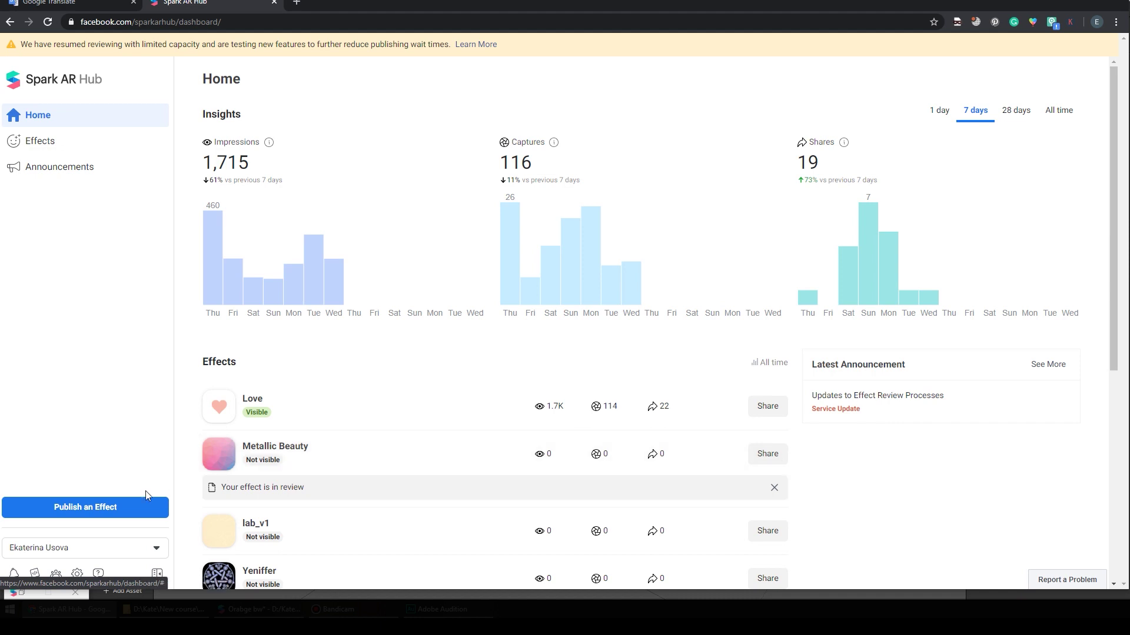
Step: Start a new Publish an Effect form with Instagram as the platform
click(83, 509)
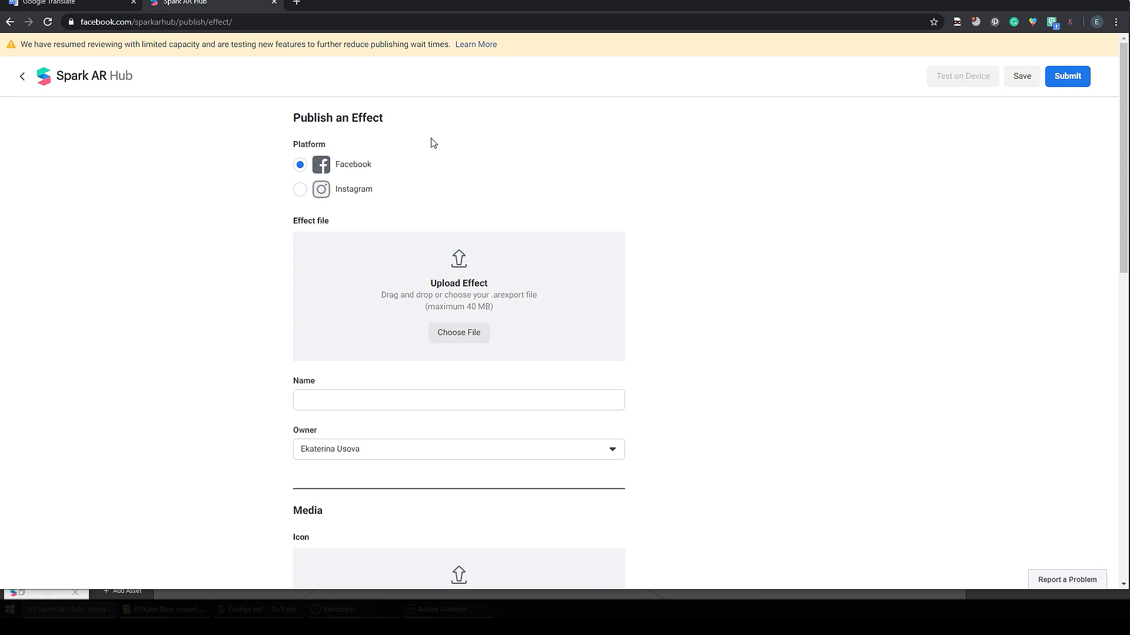
click(300, 195)
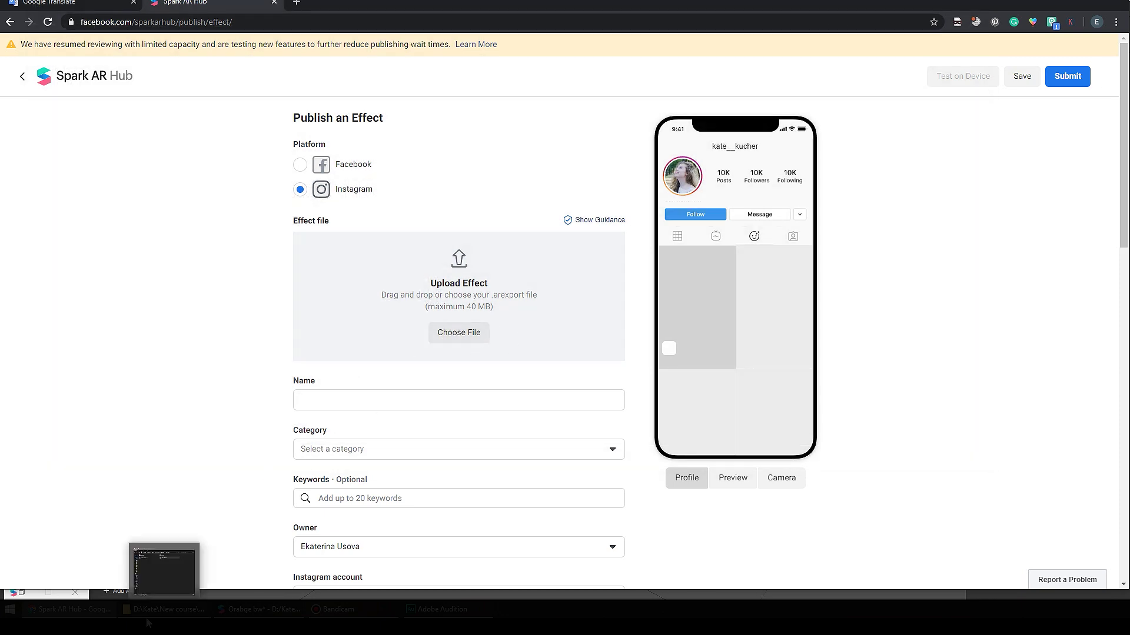
Step: Drag Orabge bw.arexport from File Explorer onto the form's Upload Effect area
click(148, 623)
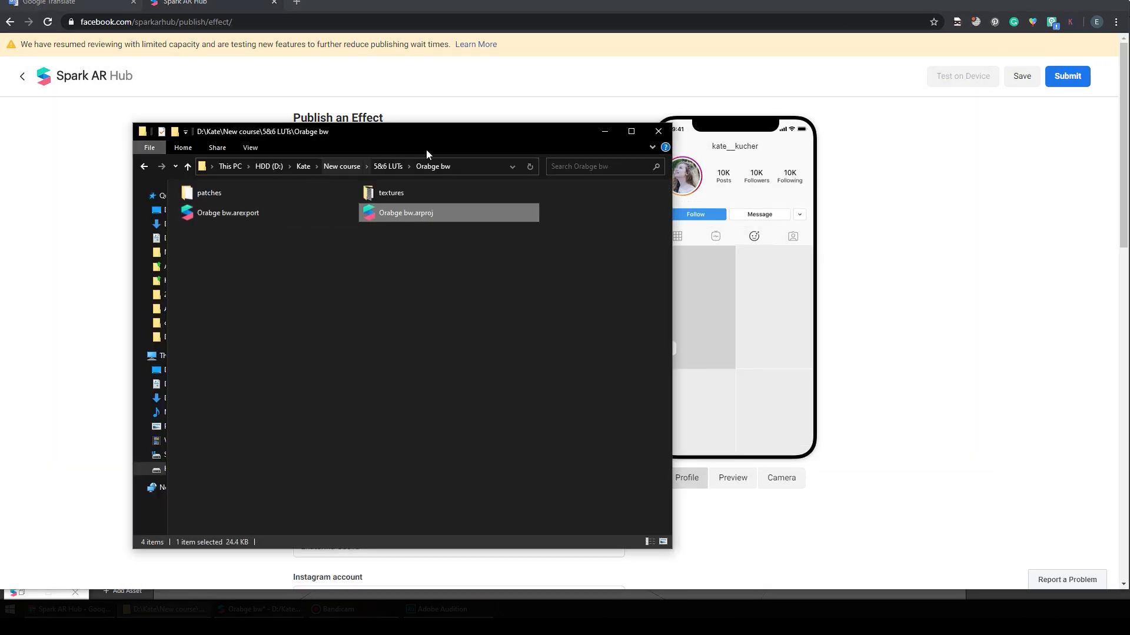
drag(504, 132, 1051, 145)
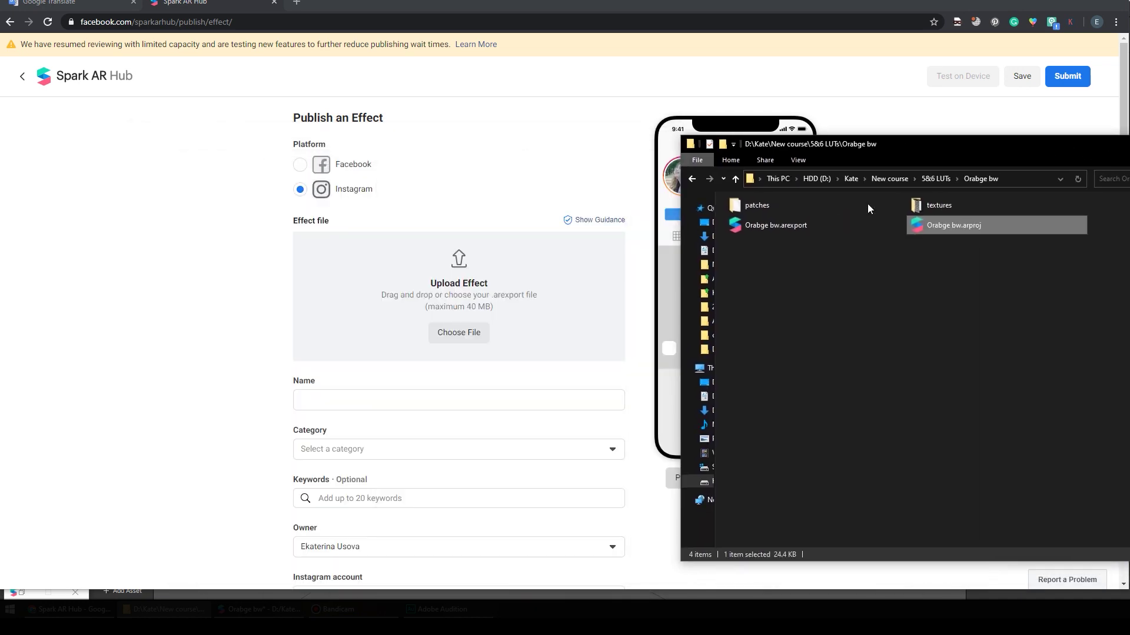
drag(775, 226, 394, 303)
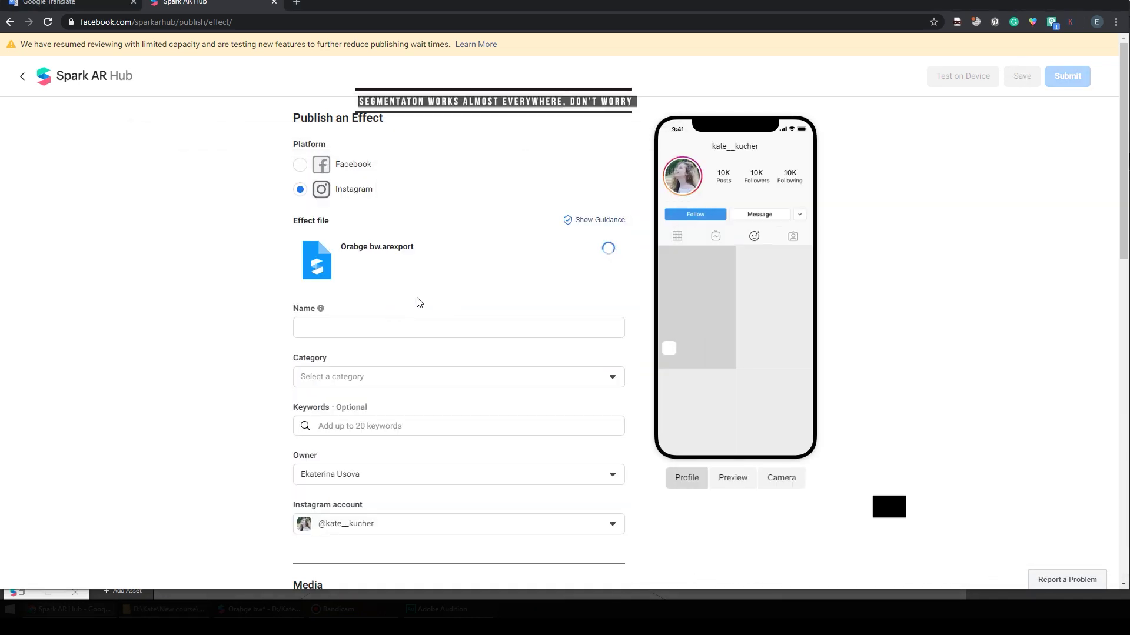
click(321, 381)
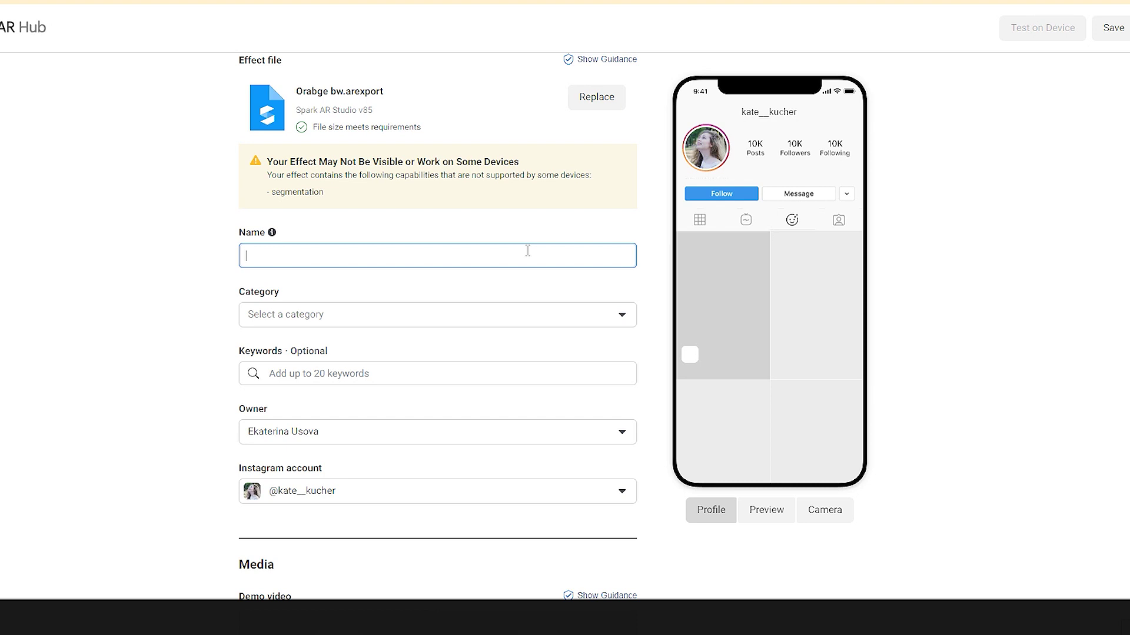
Step: Enter 'Orange Art' as the effect's name
text(Orange Art)
scroll(210, 324, down, 1)
click(398, 249)
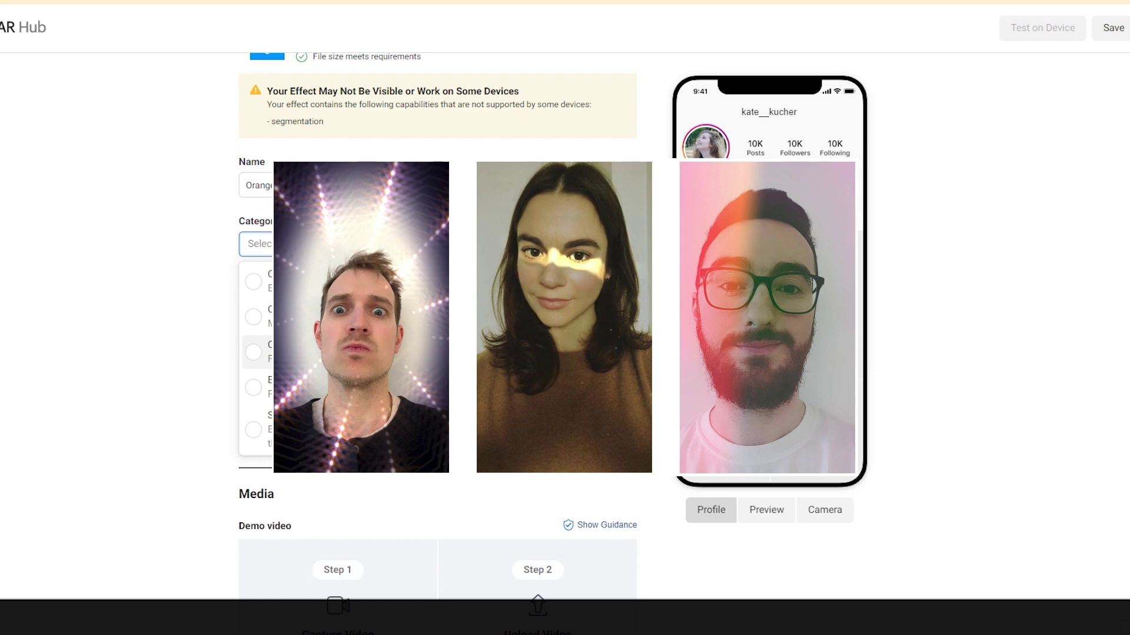
Step: Choose Color & Light from the Category dropdown
scroll(474, 338, down, 1)
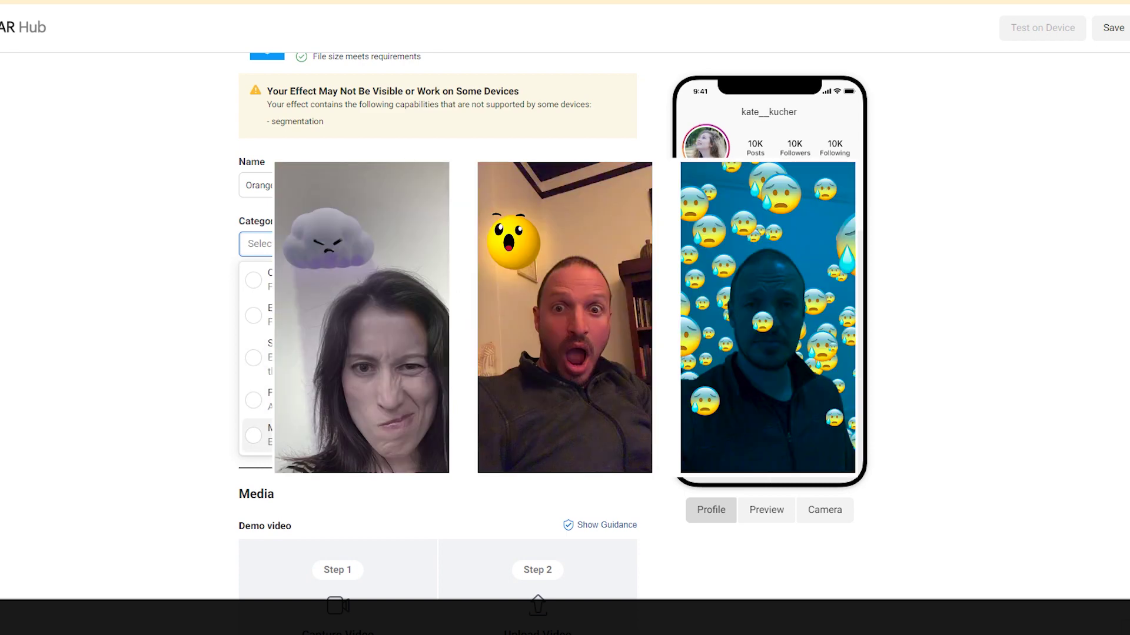
scroll(483, 442, up, 6)
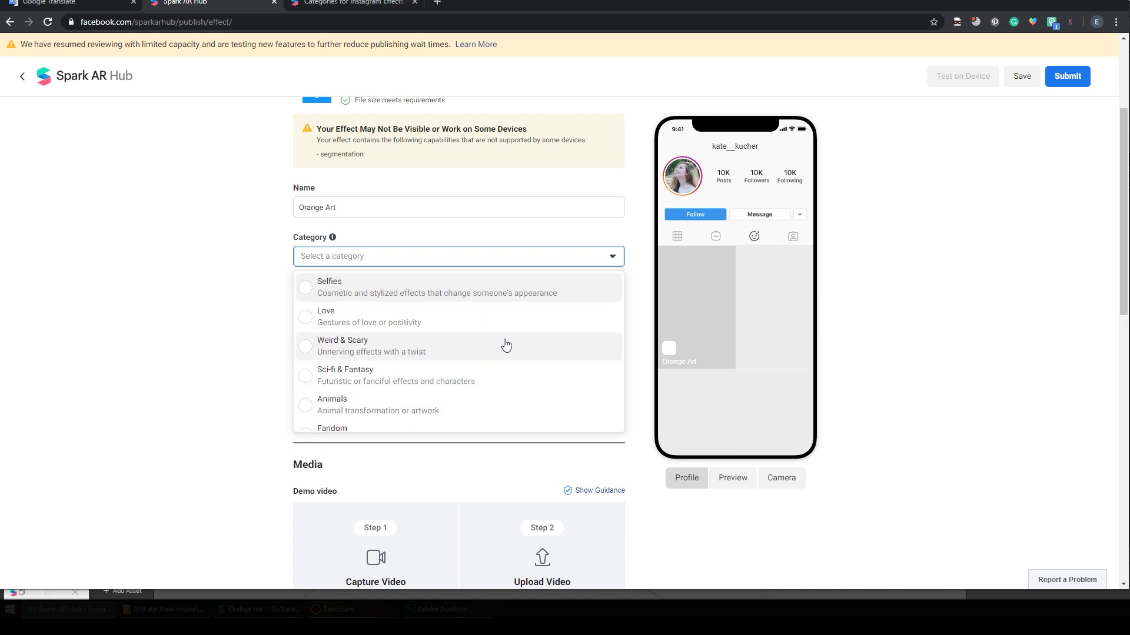
scroll(377, 374, down, 5)
scroll(377, 374, up, 2)
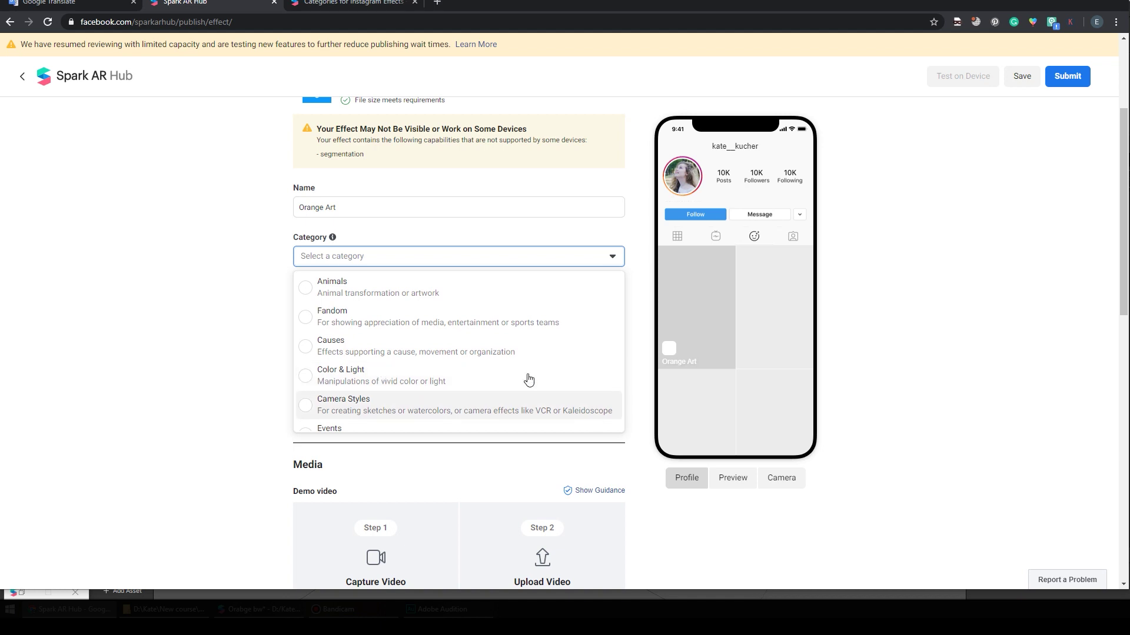
click(305, 376)
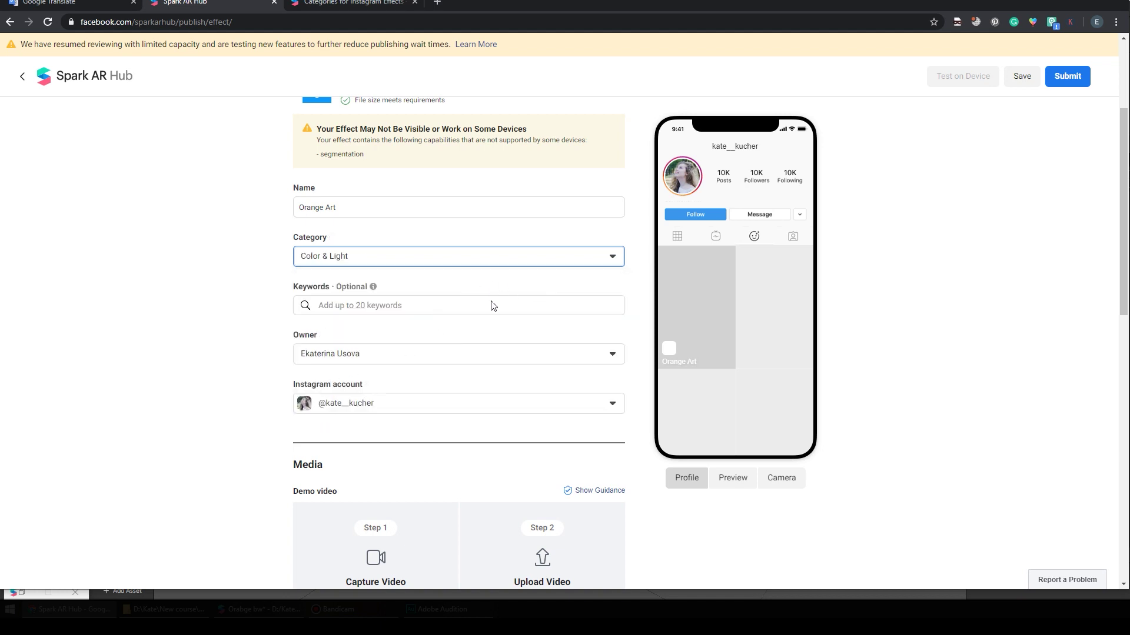
click(333, 303)
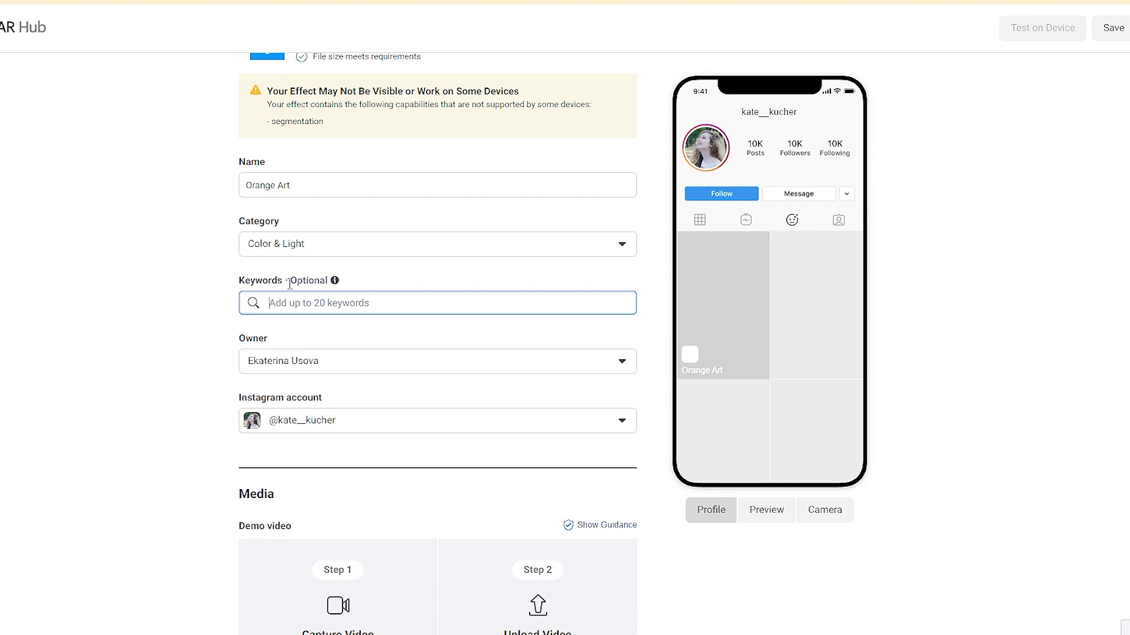
Step: Add art, scratches, orange and black white as keyword tags
text(art)
key(Return)
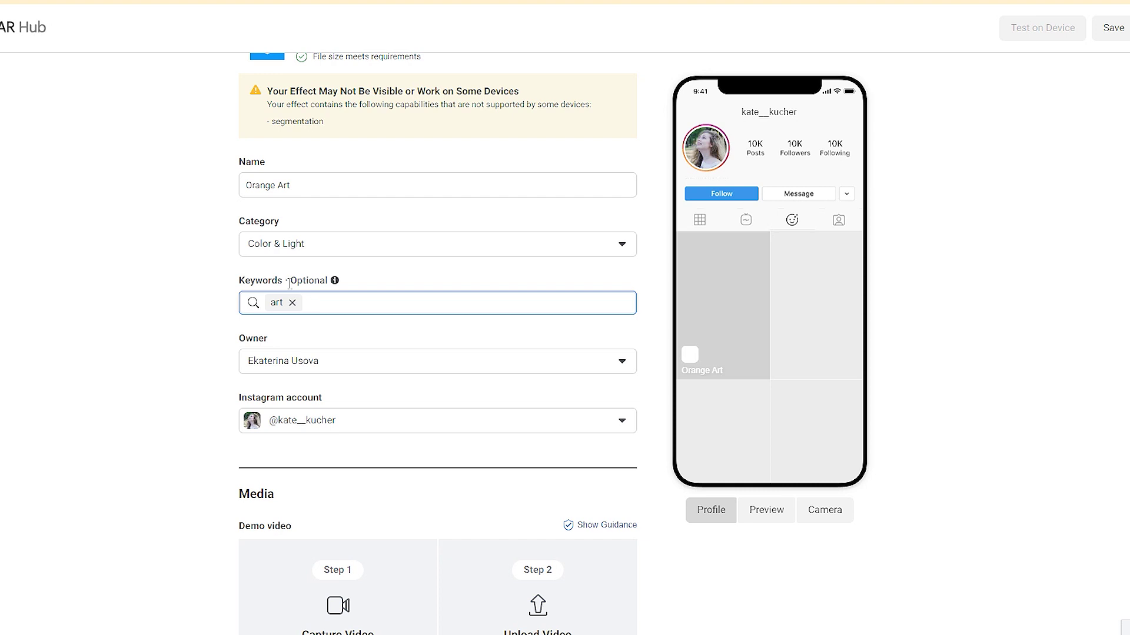
text(scrat)
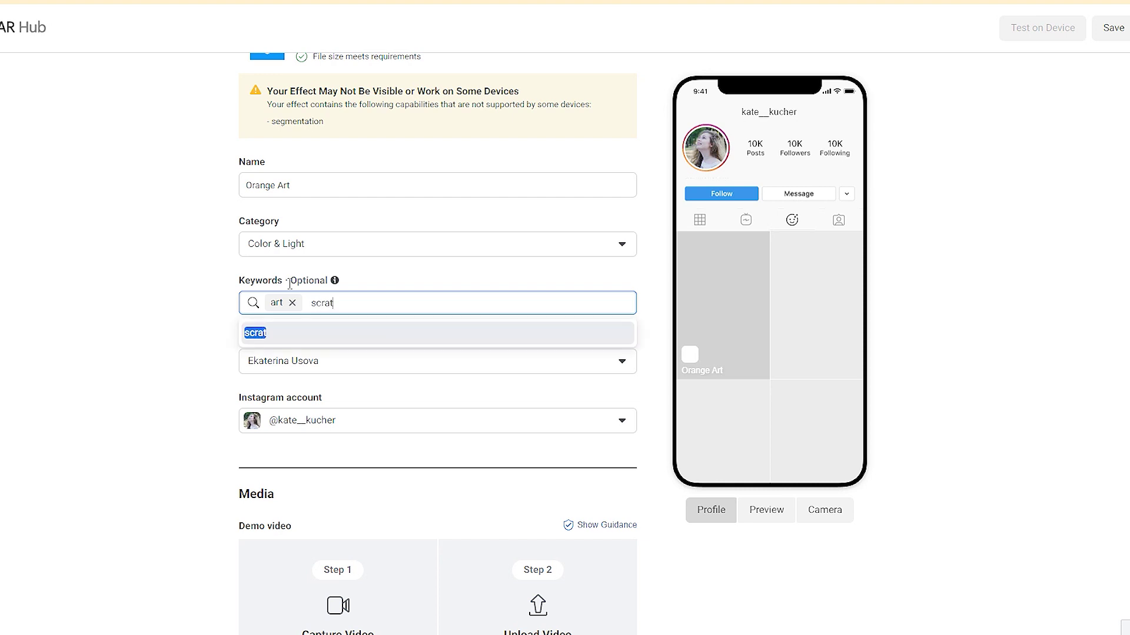
text(ches)
key(Return)
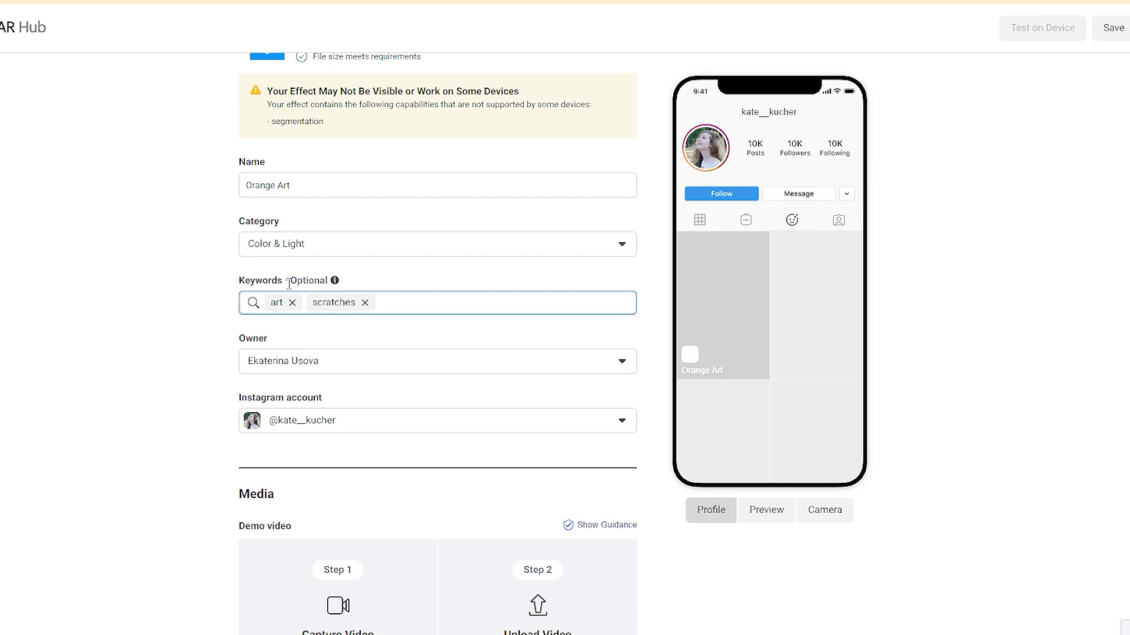
text(orange)
key(Return)
text(blac)
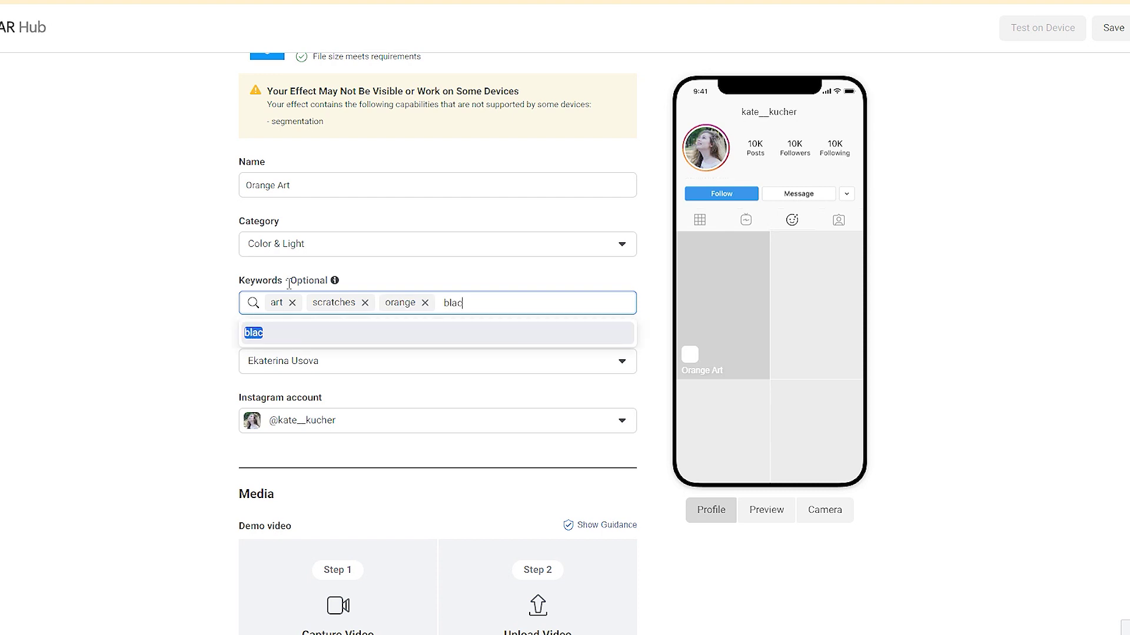
text(k white)
key(Return)
scroll(210, 278, down, 1)
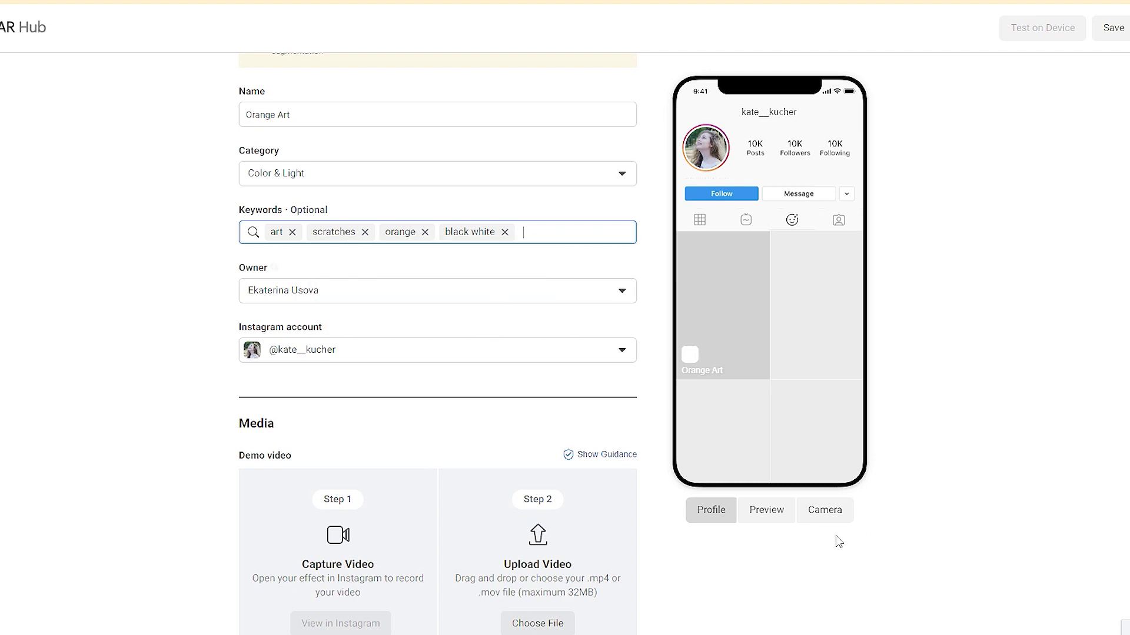
Step: Save the Orange Art draft with its four keywords
scroll(474, 396, down, 4)
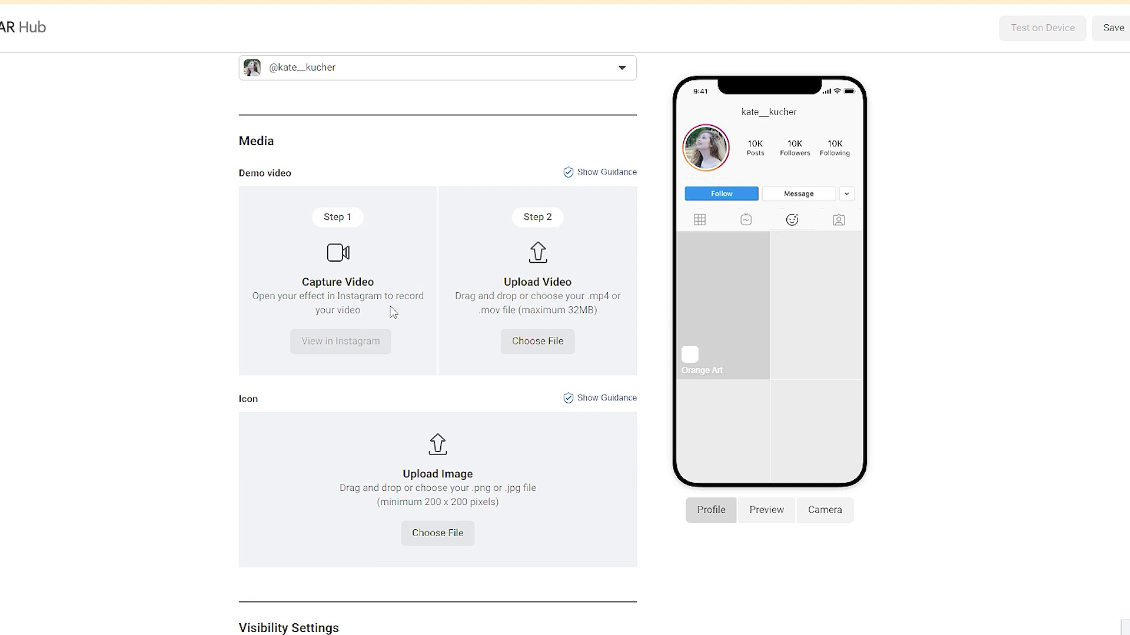
scroll(444, 382, up, 2)
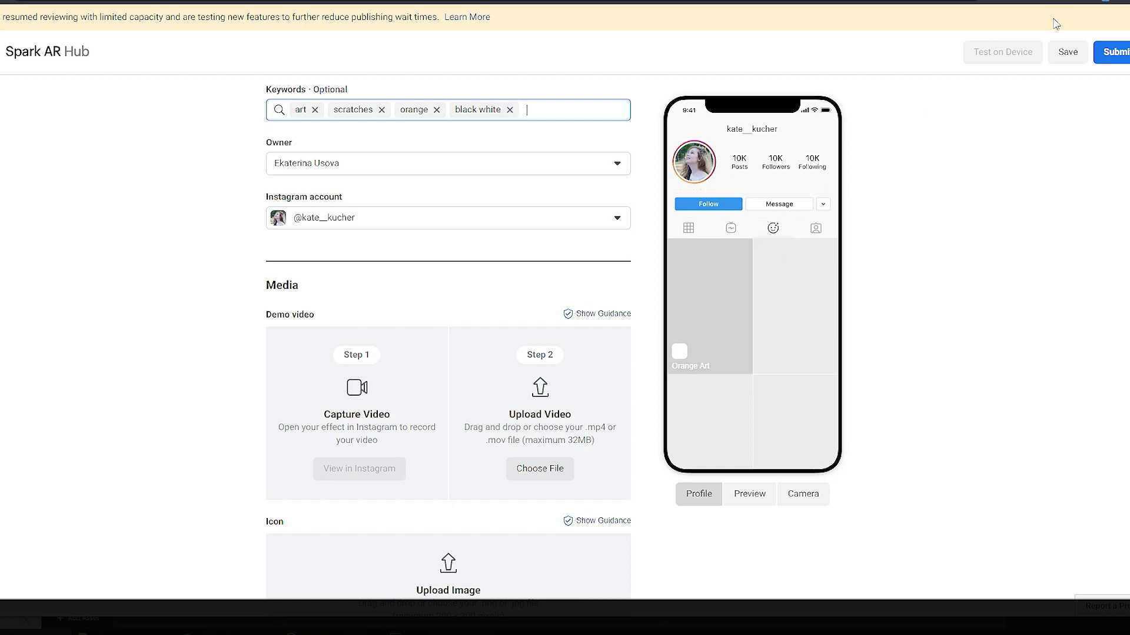
click(1066, 52)
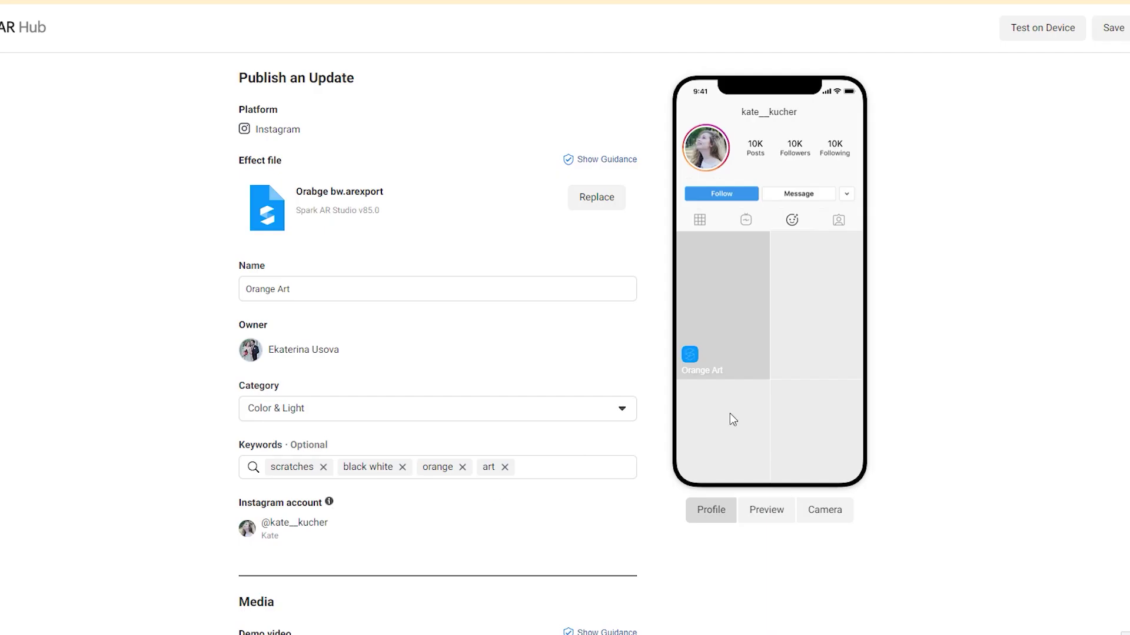
scroll(477, 422, down, 8)
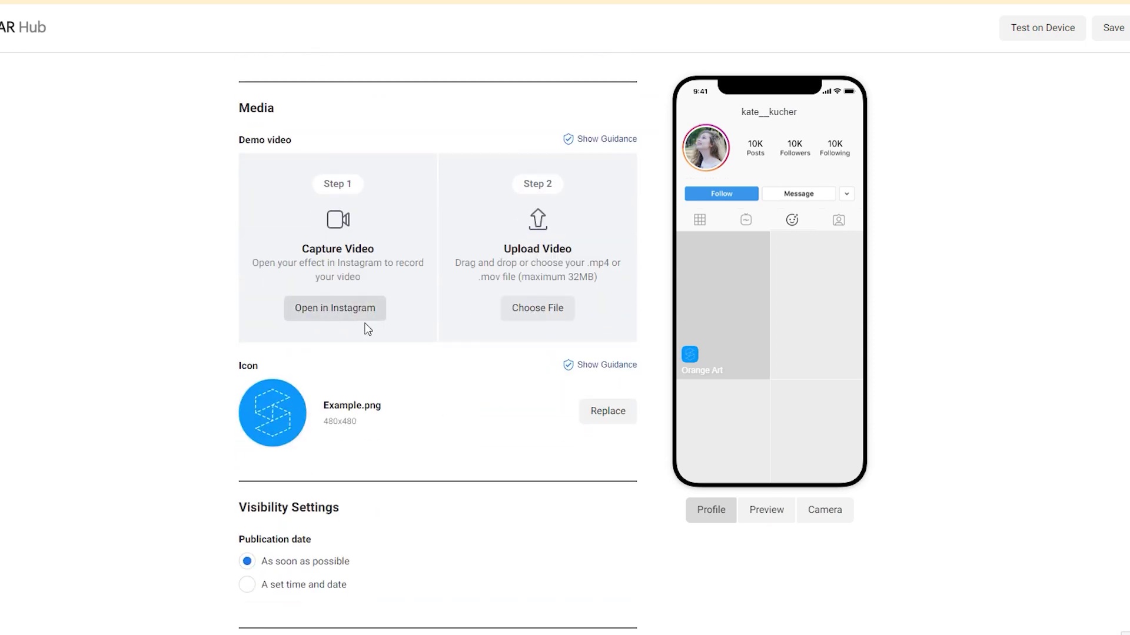
Step: Copy the effect's Instagram test link from the Open in Instagram options
click(347, 317)
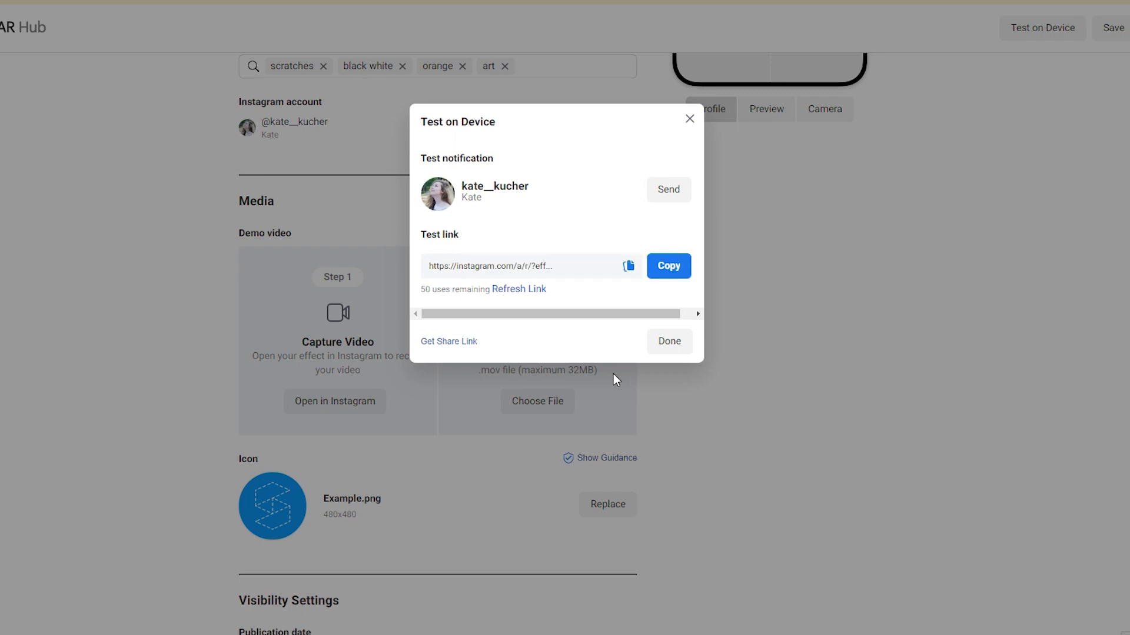
click(664, 271)
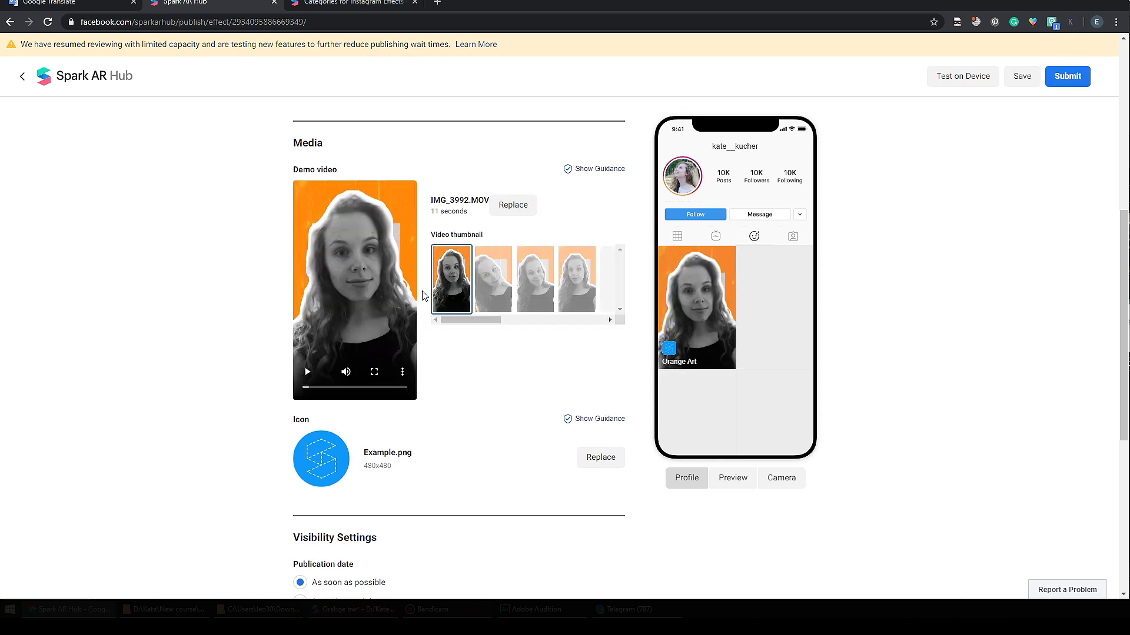
click(489, 293)
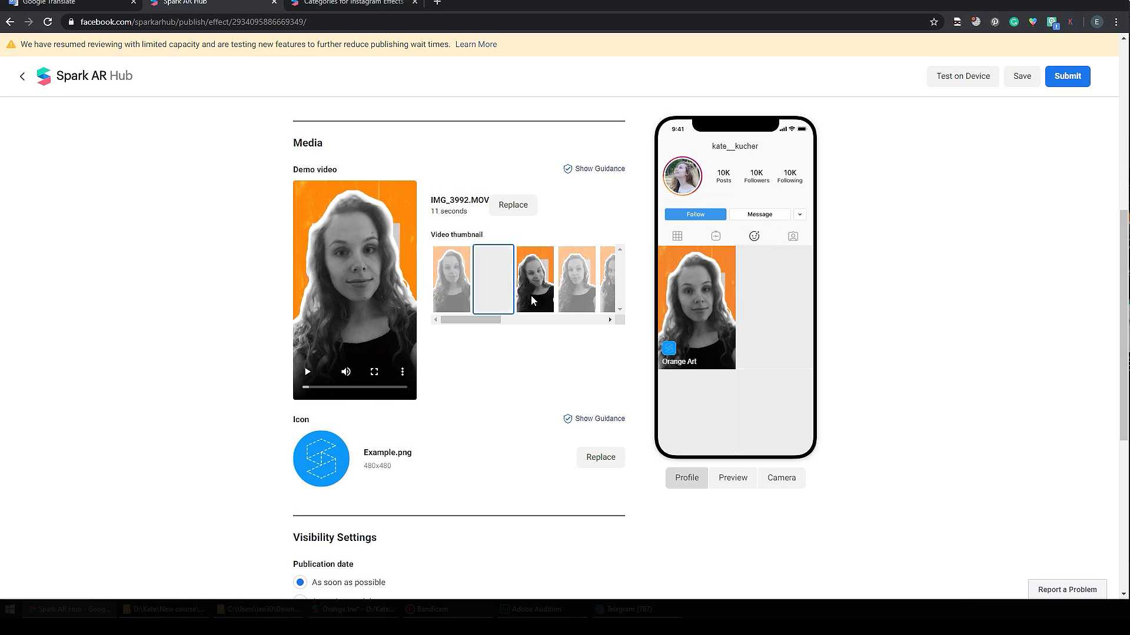
click(531, 295)
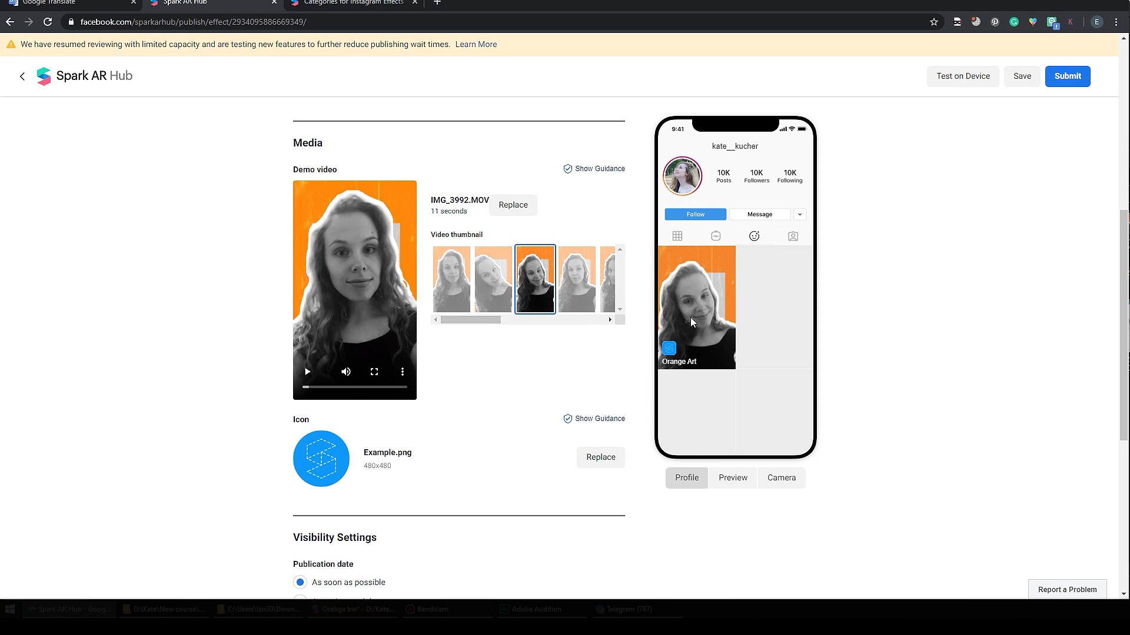
key(Right)
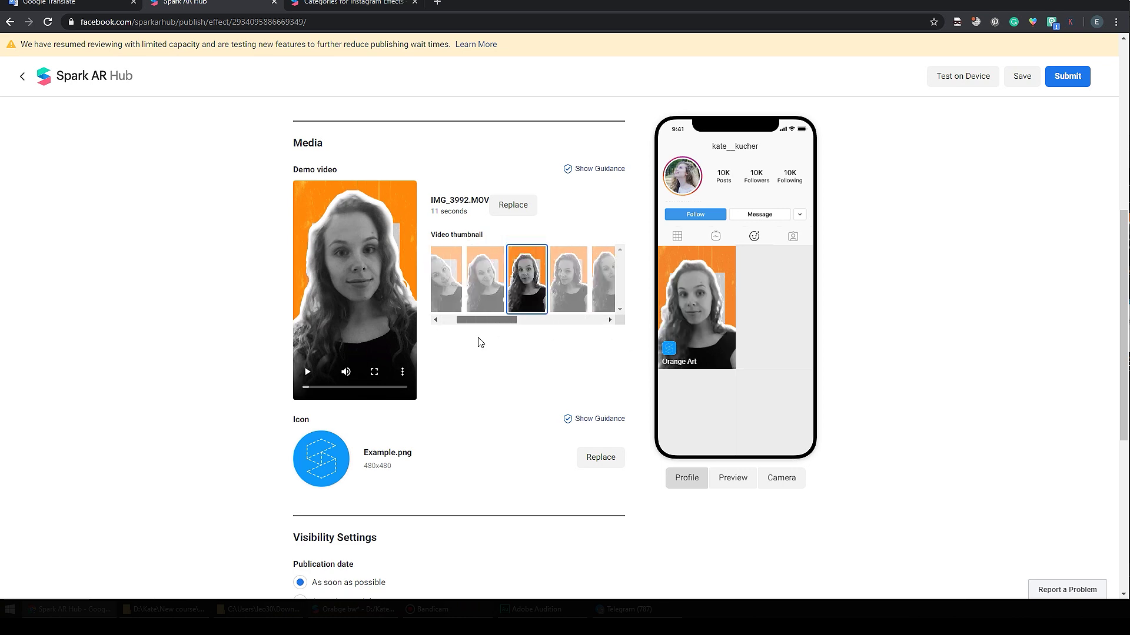
click(452, 279)
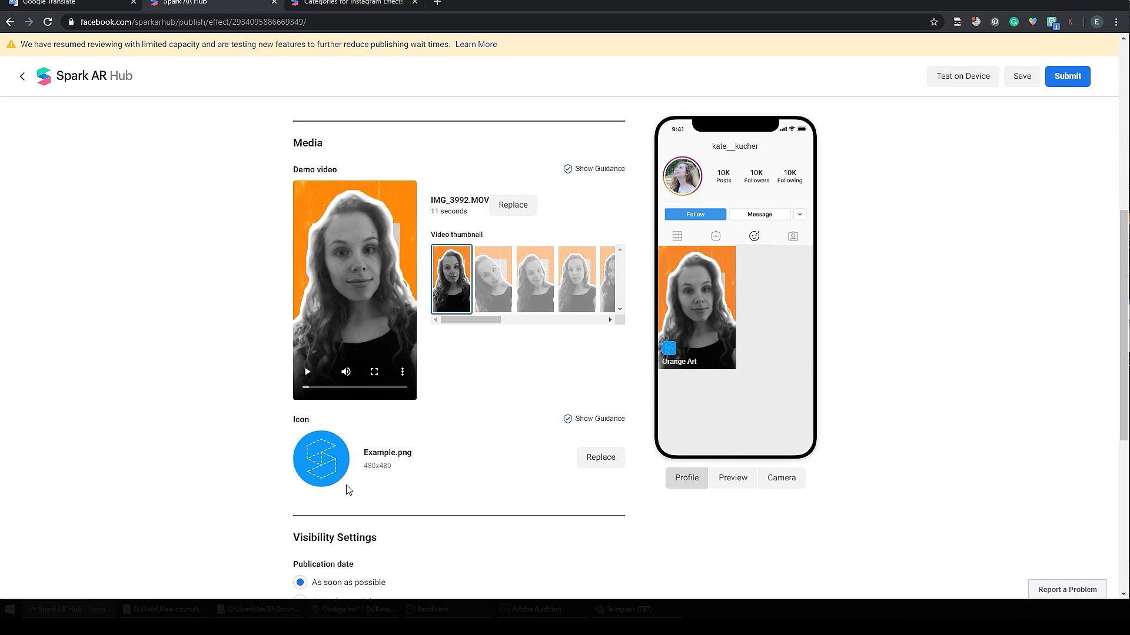
scroll(412, 441, down, 4)
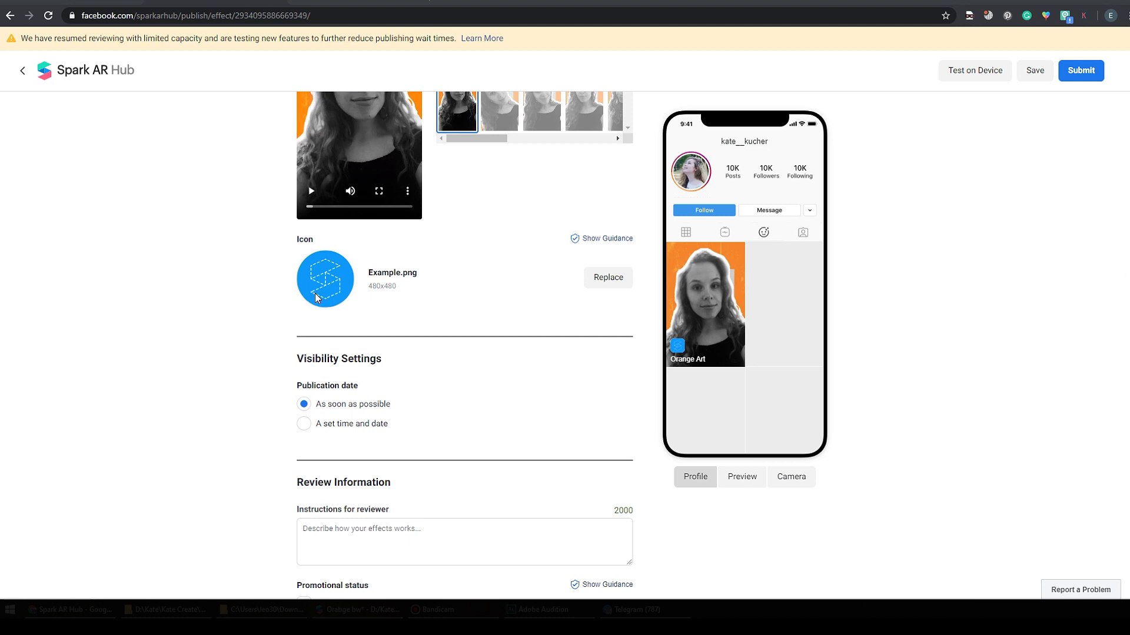
Step: Replace the placeholder Example.png effect icon with icon.jpg, stored as cropped_icon.jpg at 400x400
click(604, 275)
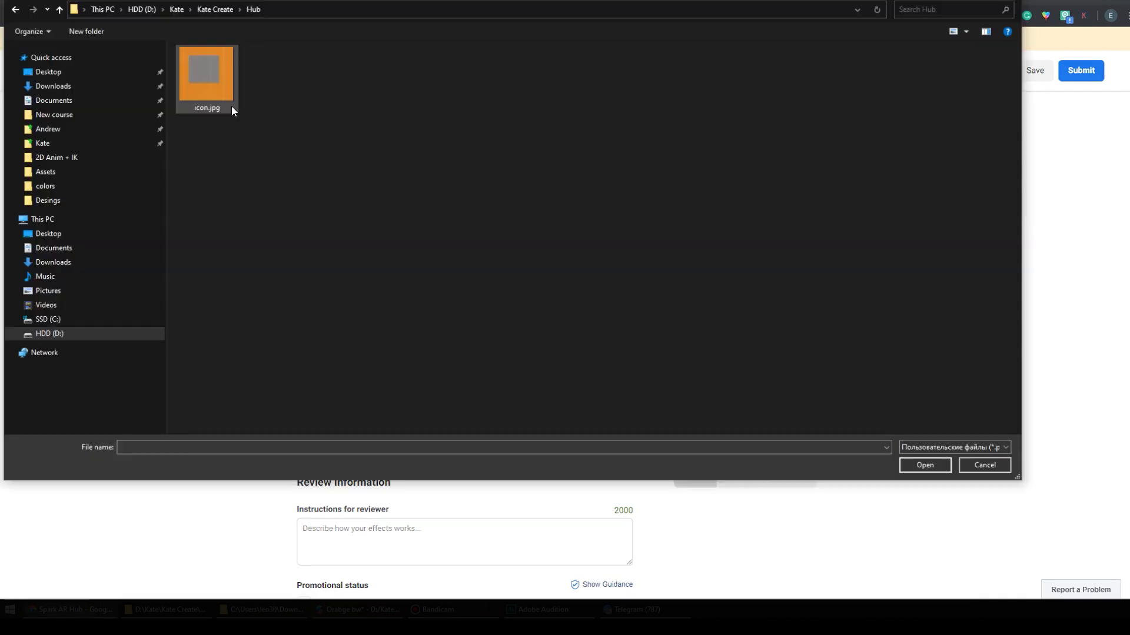
double_click(231, 106)
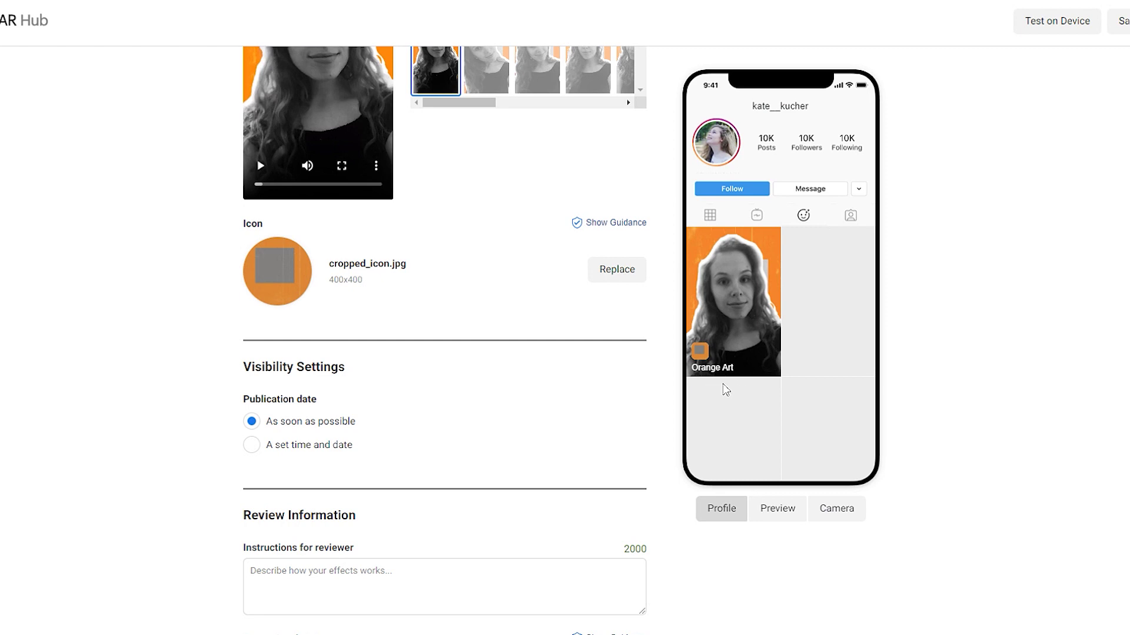
Step: Enter 'Orange LUT + Black and White LUT with mask + border around the user' as reviewer instructions
mouse_move(627, 418)
scroll(371, 345, down, 3)
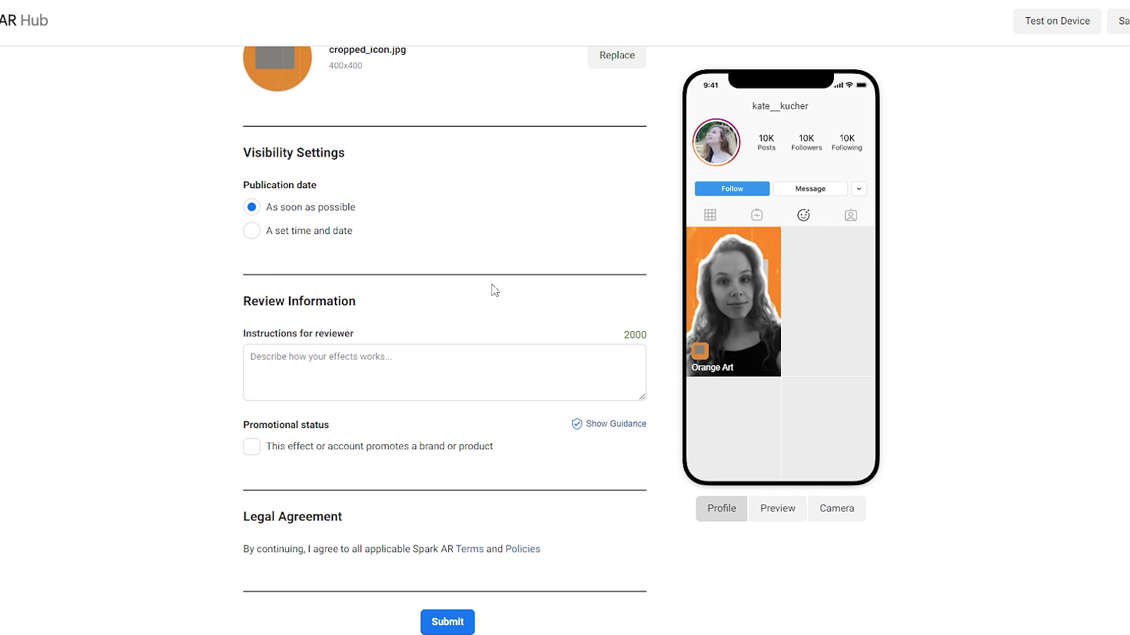
scroll(494, 290, down, 1)
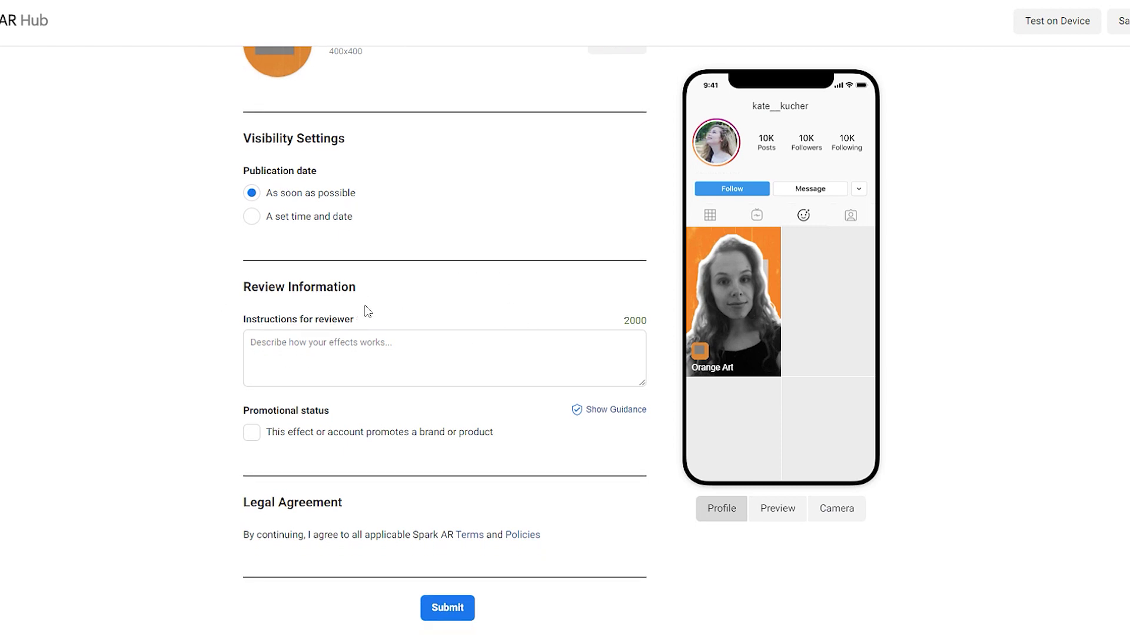
click(365, 362)
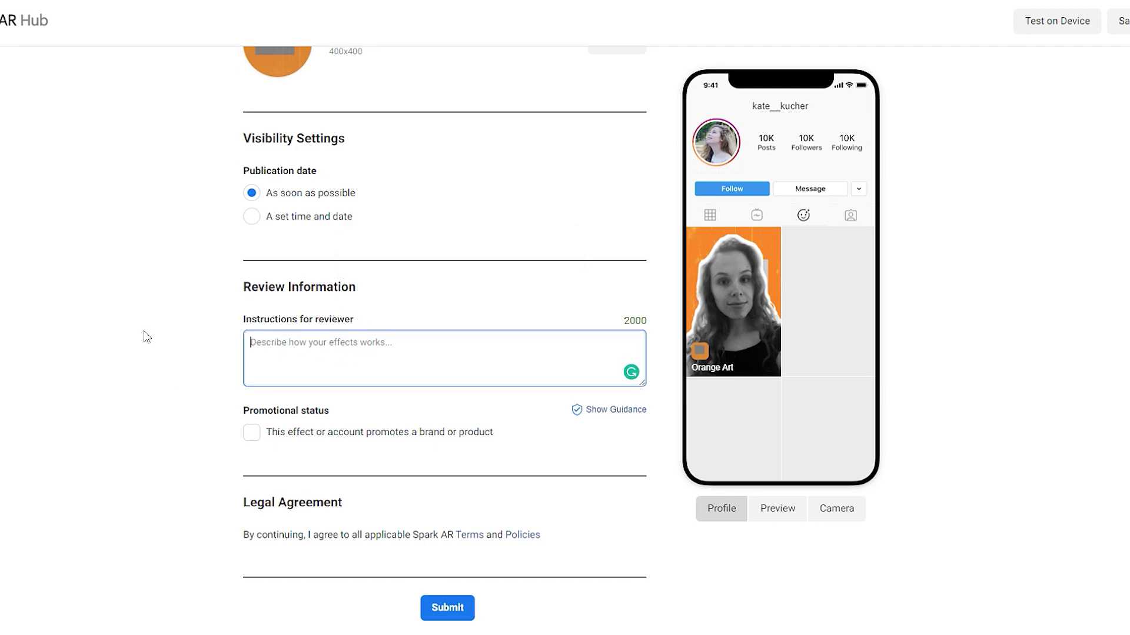
text(Orange LUT +)
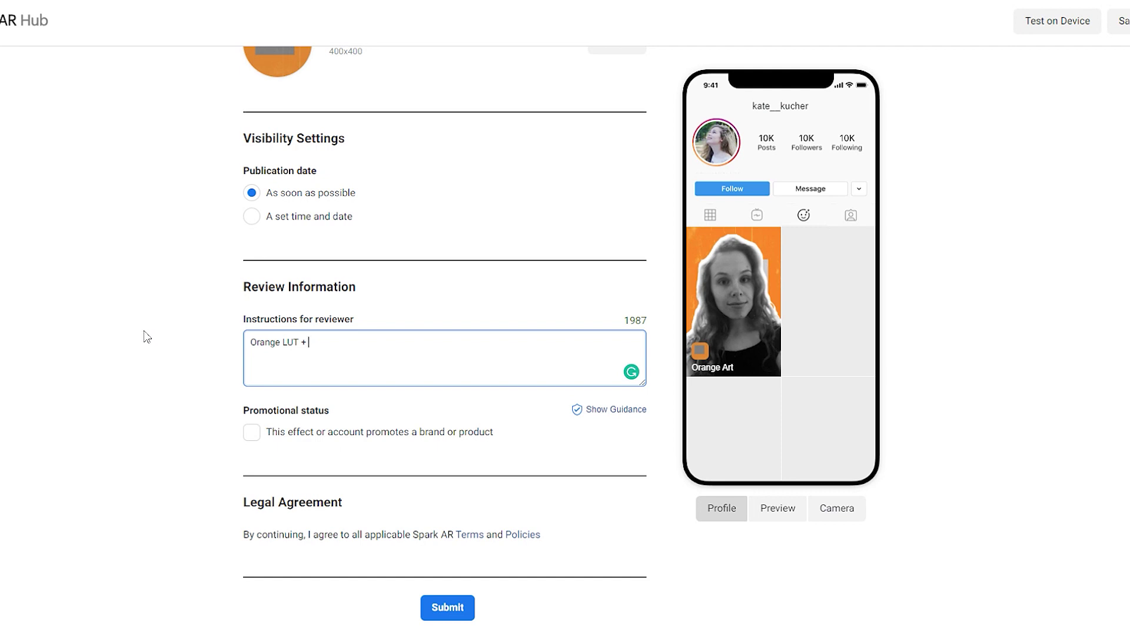
key(ctrl+v)
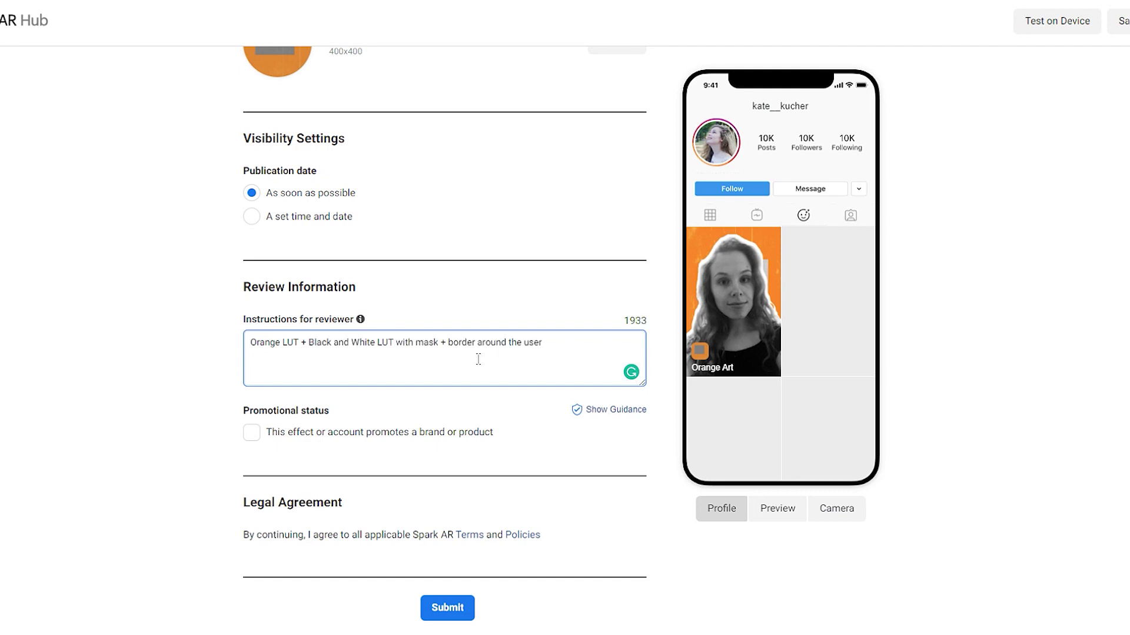
Step: Submit Orange Art, review the In Review status and delay notes, then choose Edit Submission
click(459, 612)
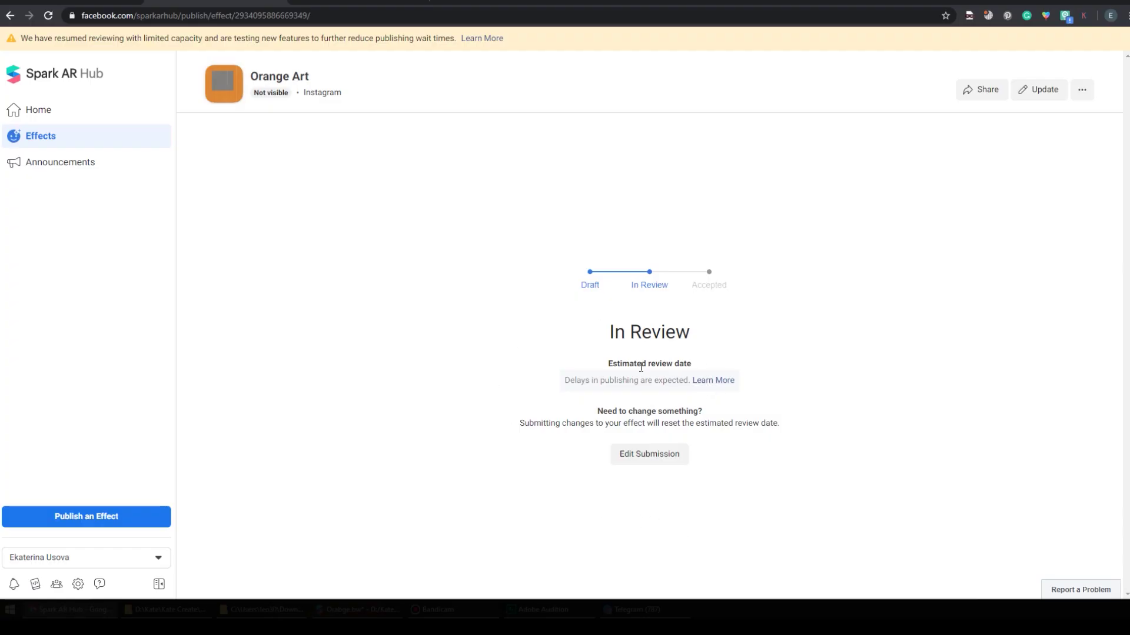
drag(604, 329, 713, 333)
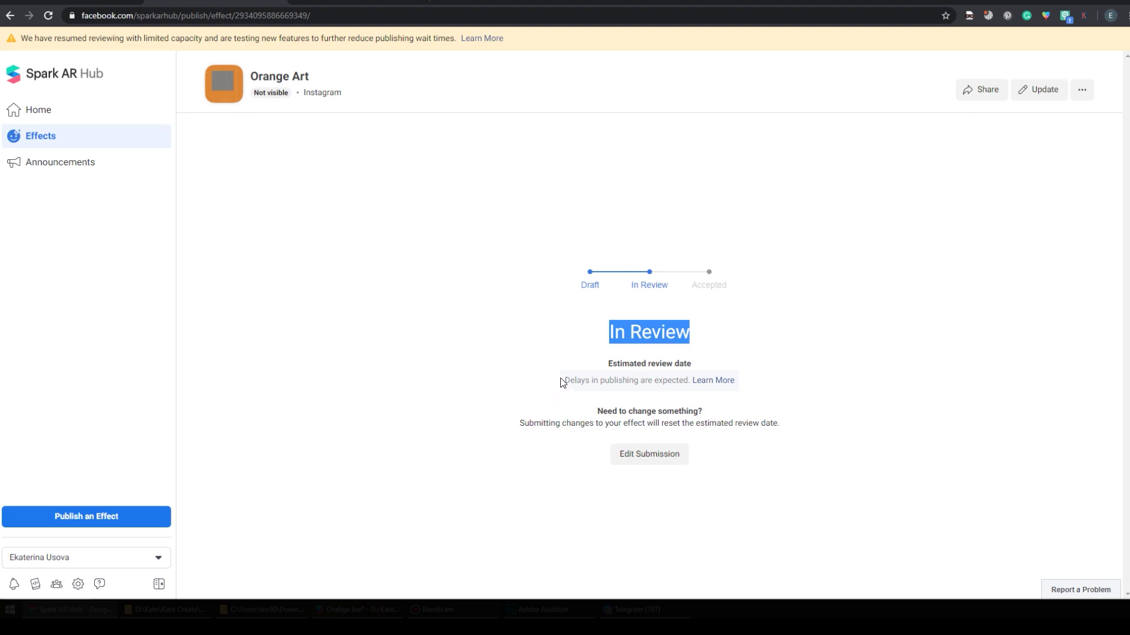
drag(564, 380, 693, 394)
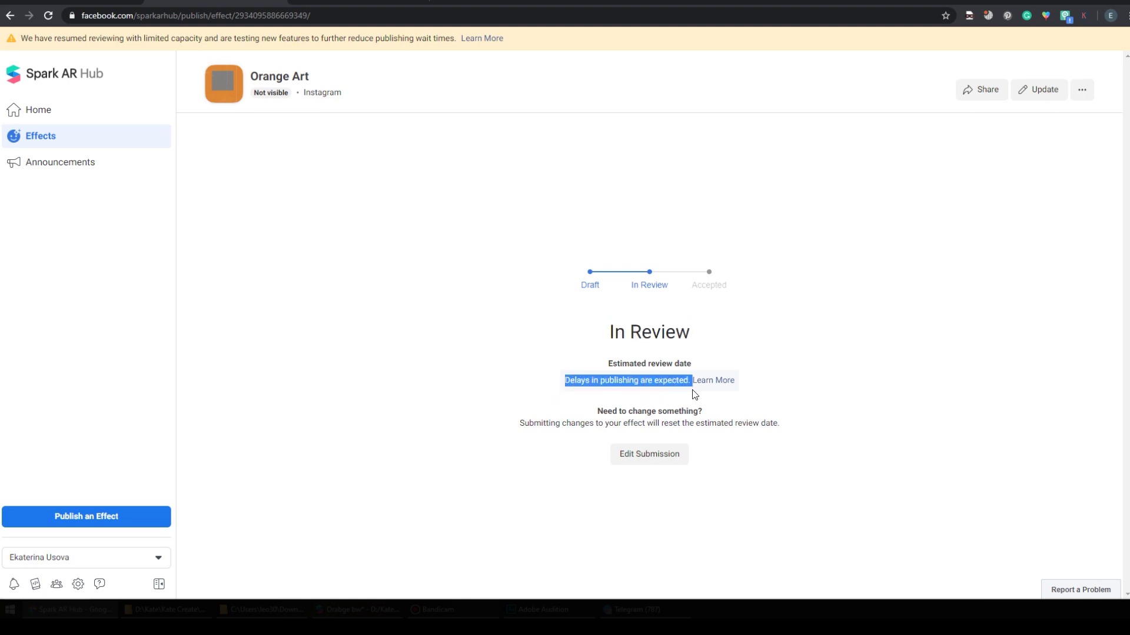
click(743, 394)
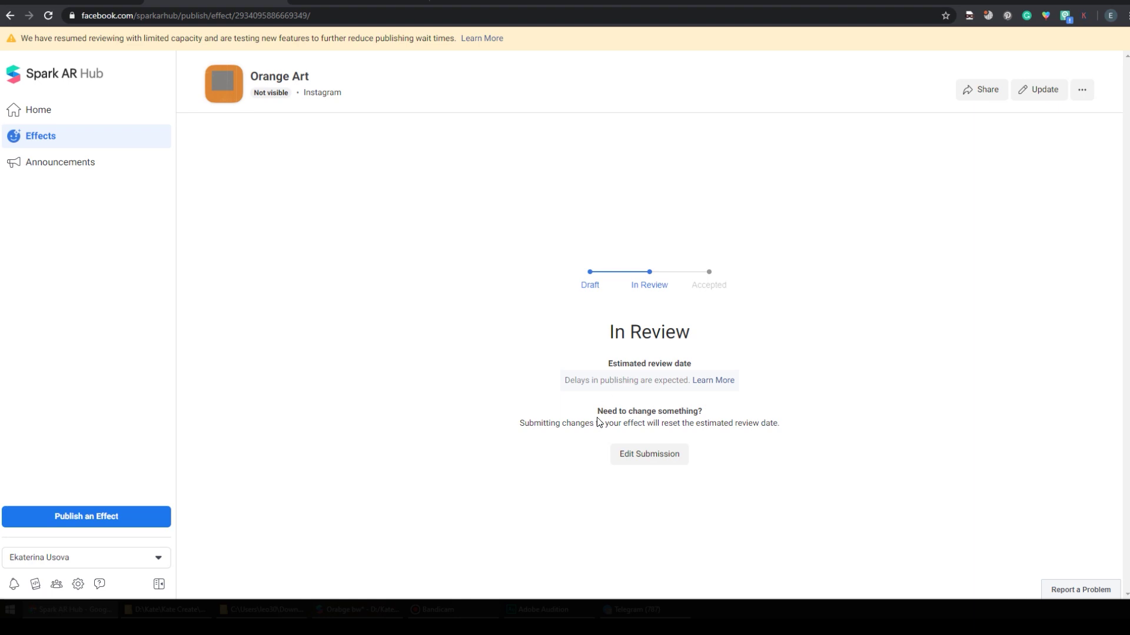
drag(597, 411, 798, 433)
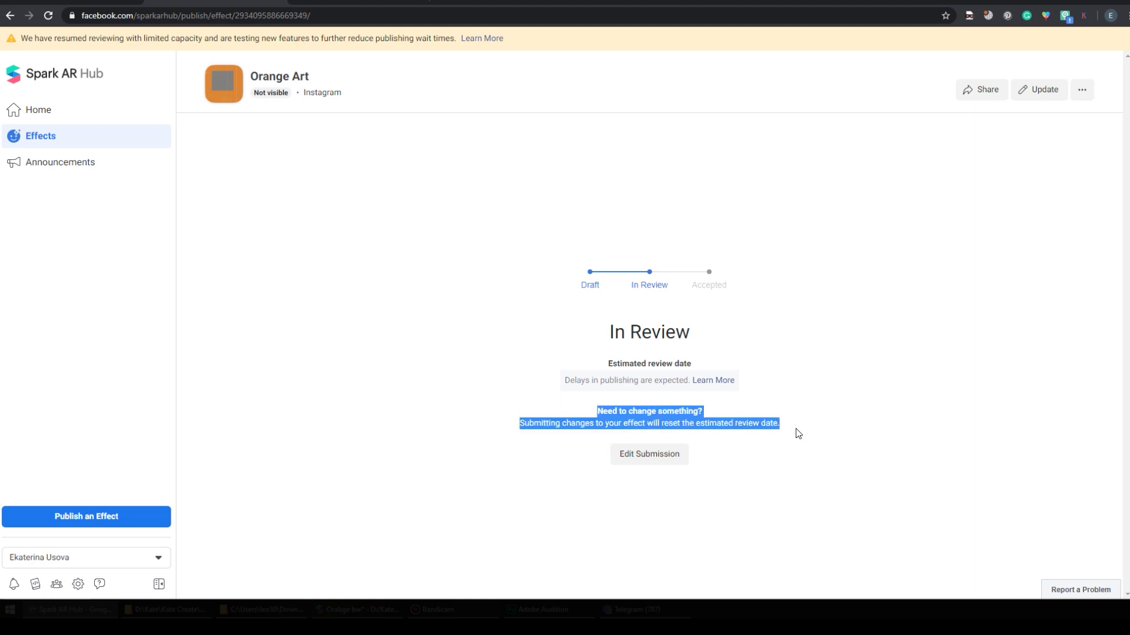
click(658, 461)
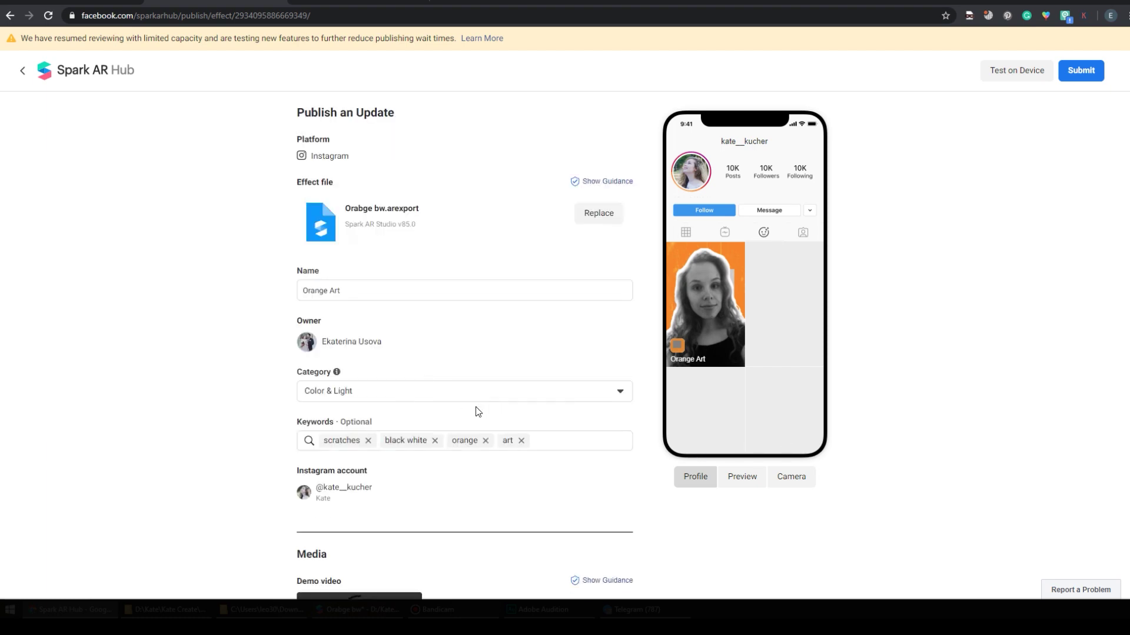
Step: Append 'animation' to the existing reviewer instructions and resubmit the effect
scroll(474, 409, down, 8)
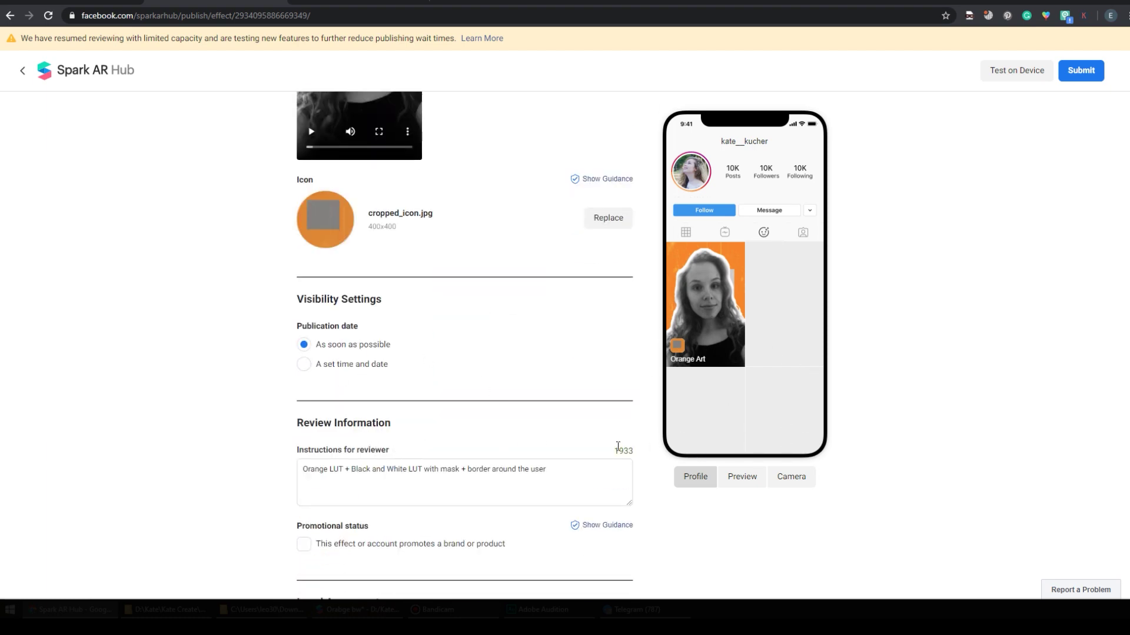
click(602, 469)
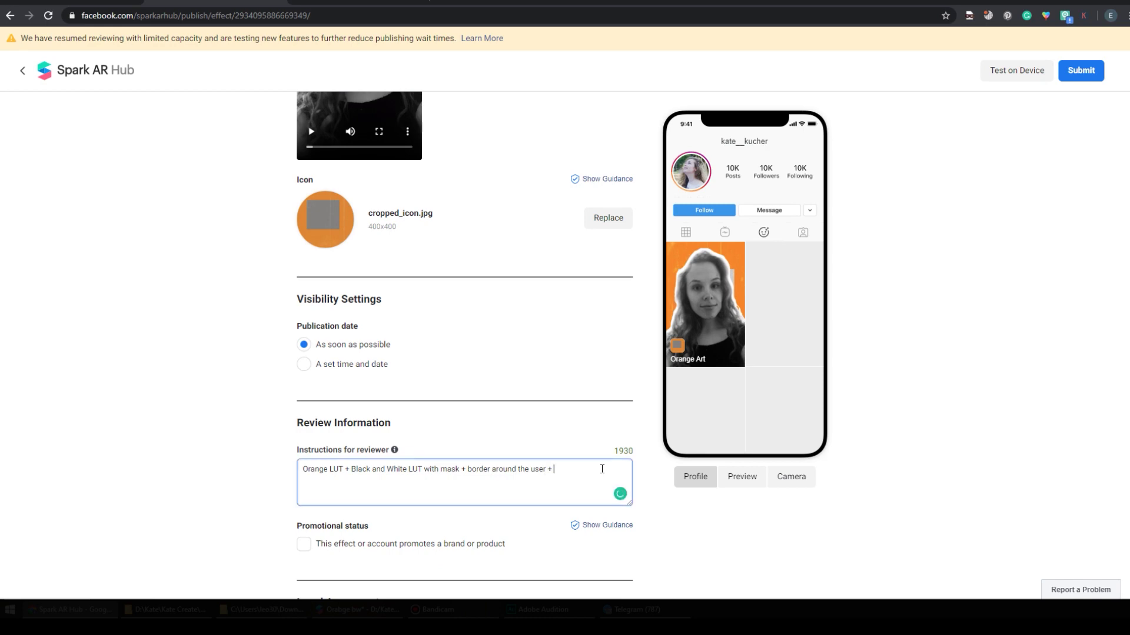
text(animation)
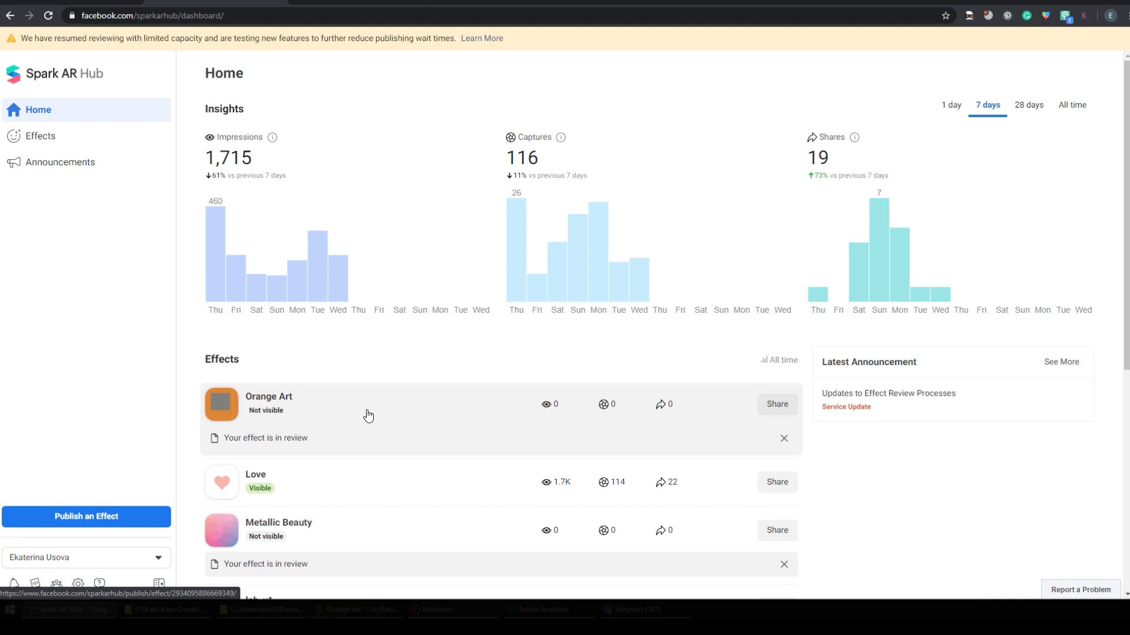
scroll(368, 416, down, 1)
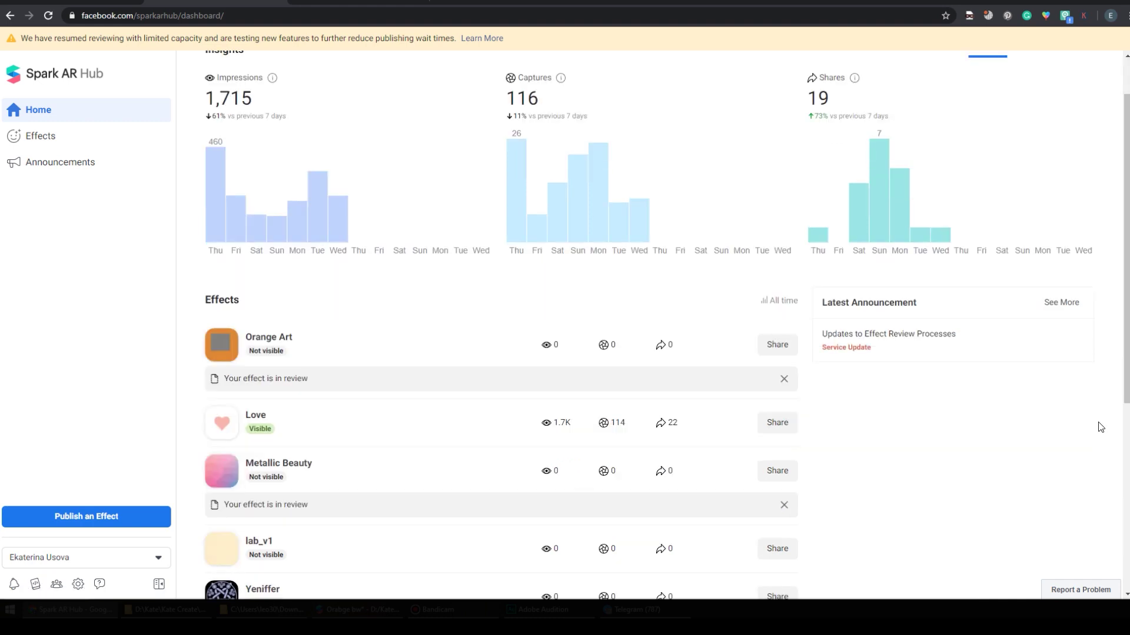